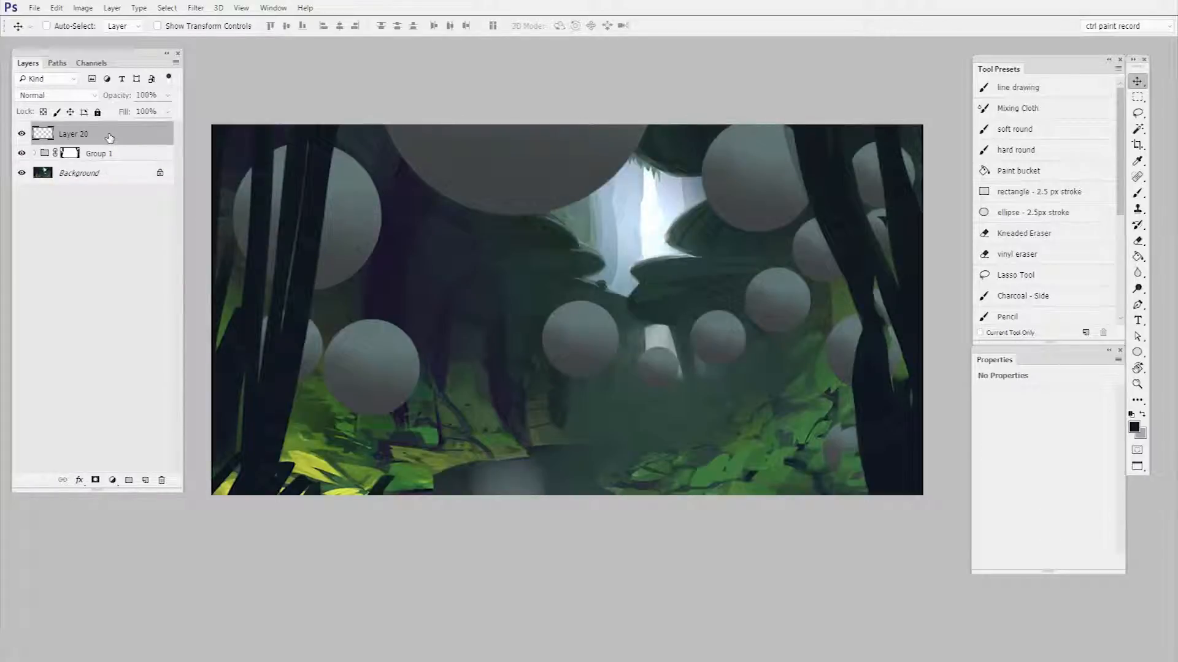
- Create a new layer and paint a thick curved green stroke over the dark tree trunks, using a green sampled from the foliage
{"action": "scroll", "coordinate": [284, 242], "scroll_direction": "up", "scroll_amount": 3}
{"action": "key", "text": "ctrl+alt+shift+n"}
{"action": "key", "text": "b"}
{"action": "left_click", "coordinate": [412, 500], "text": "alt"}
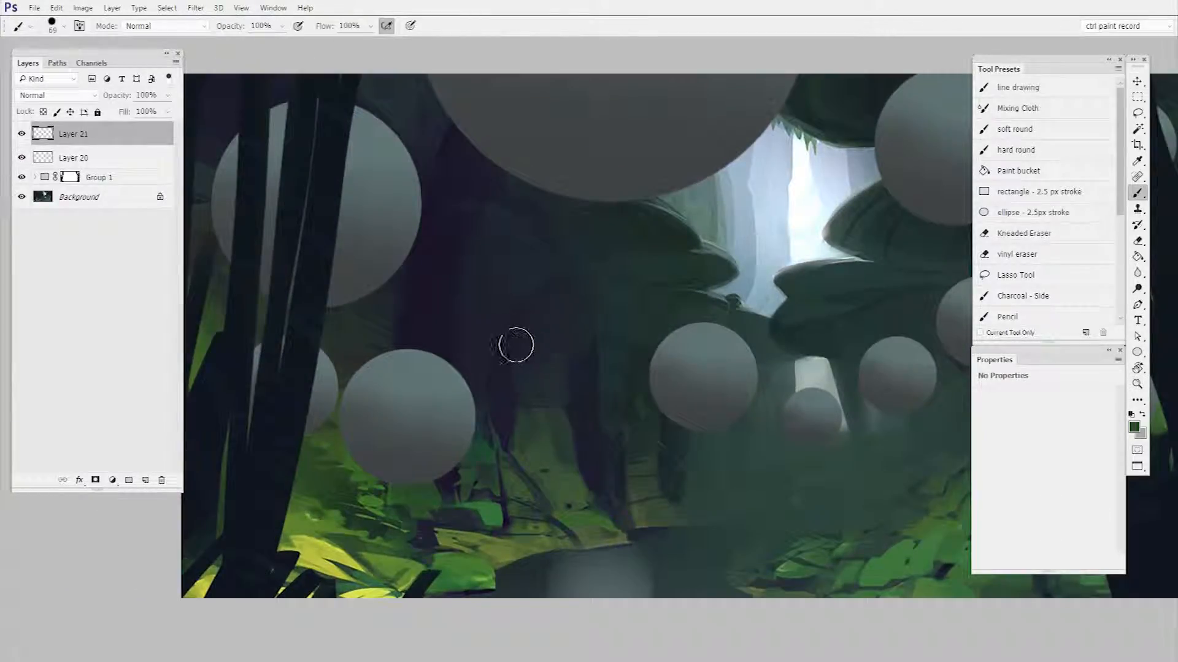
{"action": "left_click_drag", "start_coordinate": [516, 341], "coordinate": [615, 250]}
{"action": "left_click", "coordinate": [604, 315], "text": "ctrl"}
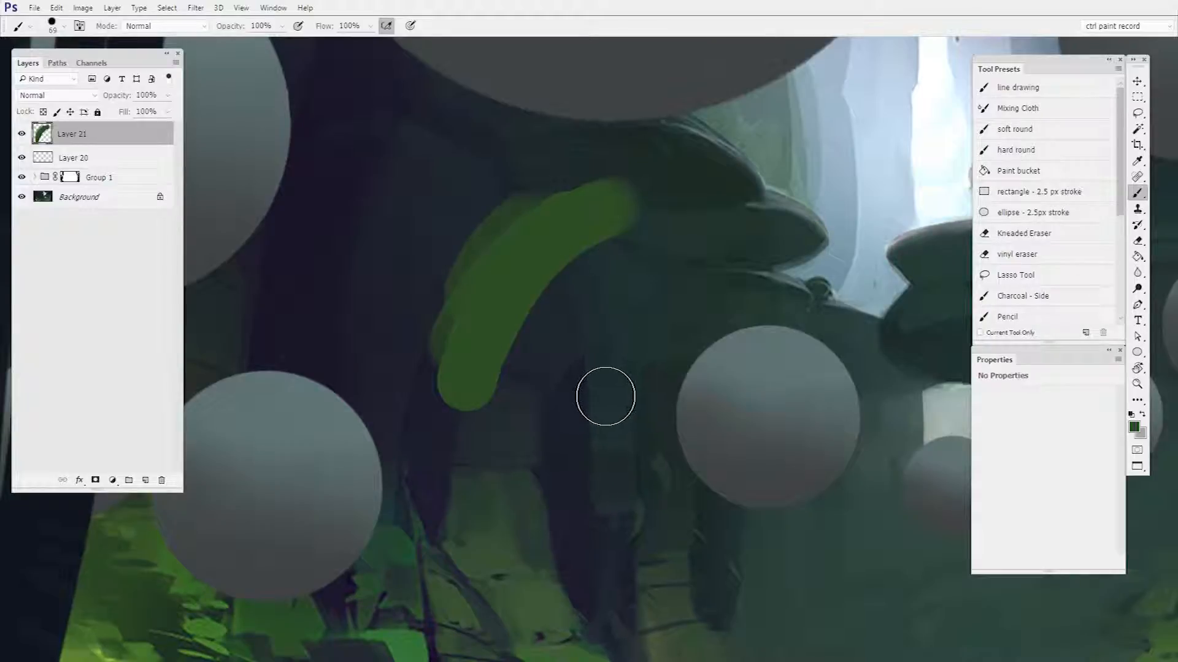
- Add another layer and paint four pale blue curved stripes across the green stroke, extending past its edges
{"action": "key", "text": "ctrl+shift+alt+n"}
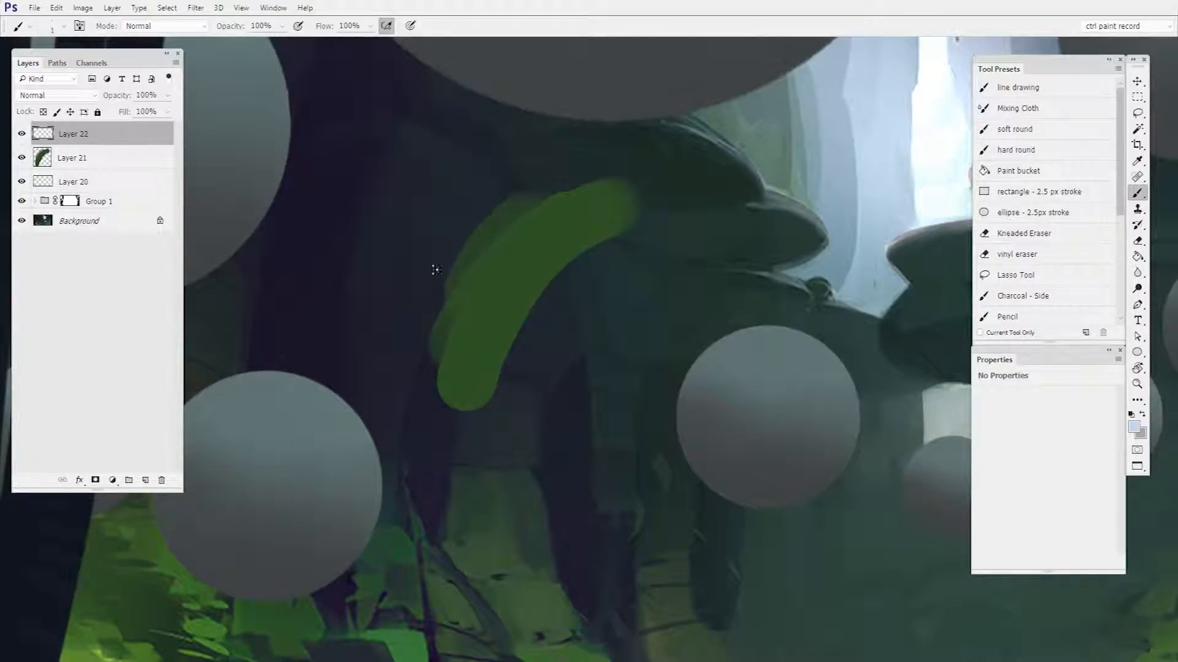
{"action": "left_click_drag", "start_coordinate": [434, 286], "coordinate": [515, 392]}
{"action": "left_click_drag", "start_coordinate": [487, 251], "coordinate": [559, 359]}
{"action": "mouse_move", "coordinate": [442, 209]}
{"action": "left_mouse_down"}
{"action": "mouse_move", "coordinate": [579, 279]}
{"action": "mouse_move", "coordinate": [590, 310]}
{"action": "left_mouse_up"}
{"action": "mouse_move", "coordinate": [539, 166]}
{"action": "left_mouse_down"}
{"action": "mouse_move", "coordinate": [564, 184]}
{"action": "mouse_move", "coordinate": [620, 301]}
{"action": "left_mouse_up"}
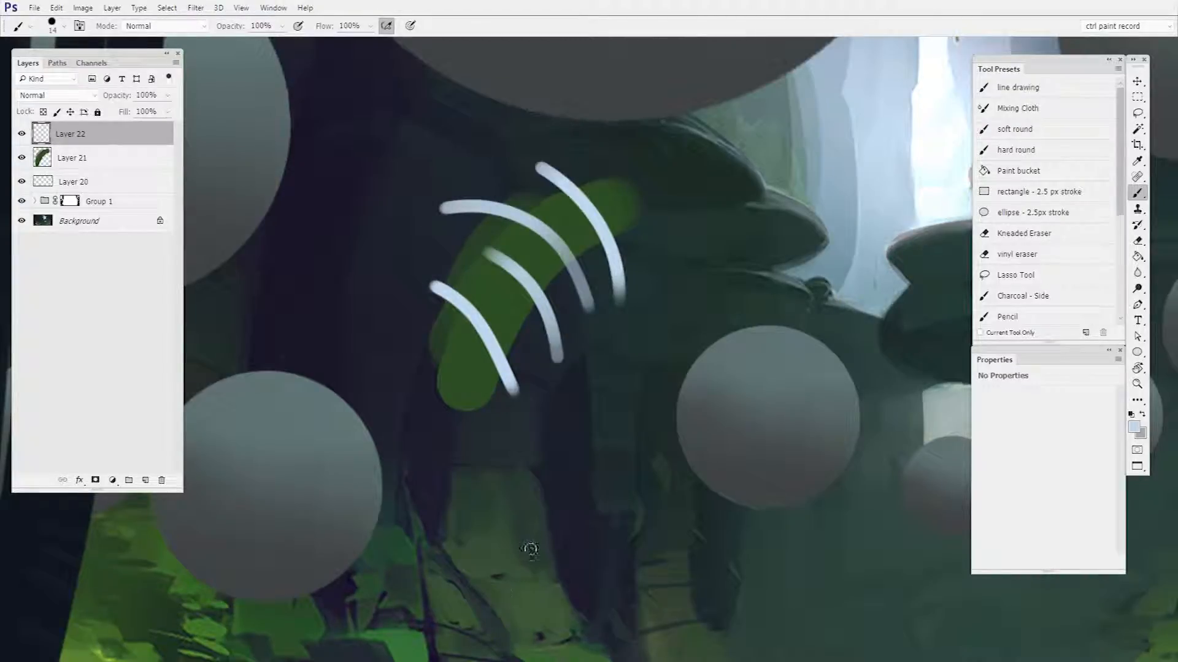
- Toggle the stripes layer's clipping mask on and off, leaving it clipped to the green stroke on Layer 21
{"action": "key", "text": "ctrl+alt+g"}
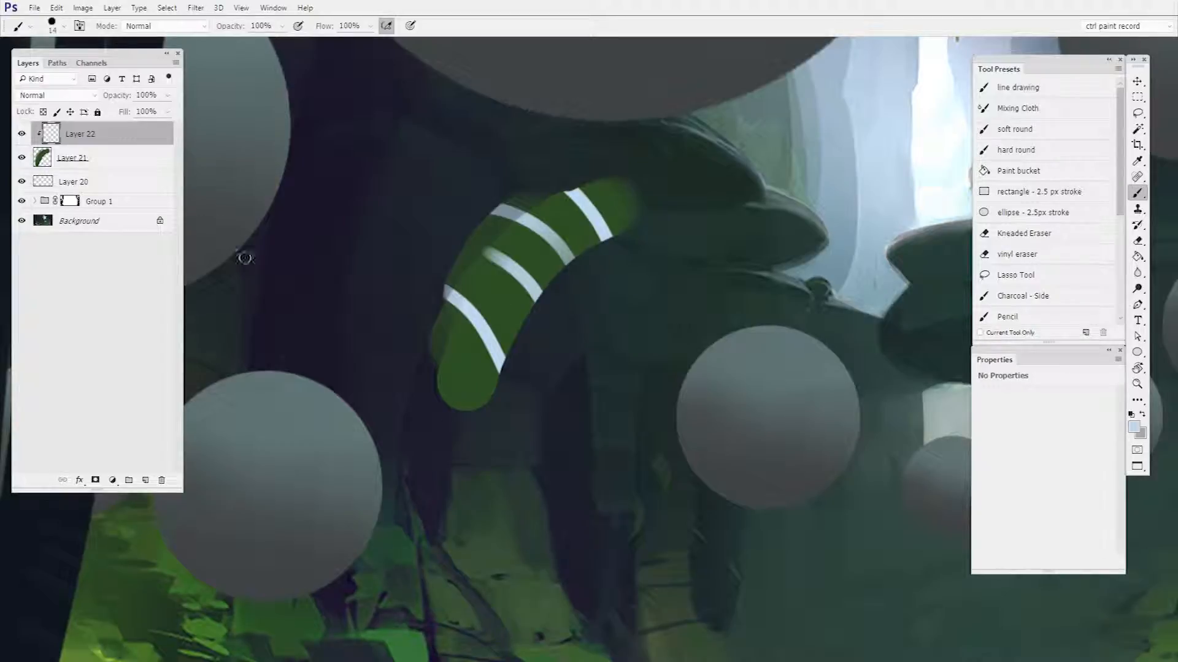
{"action": "left_click", "coordinate": [139, 161]}
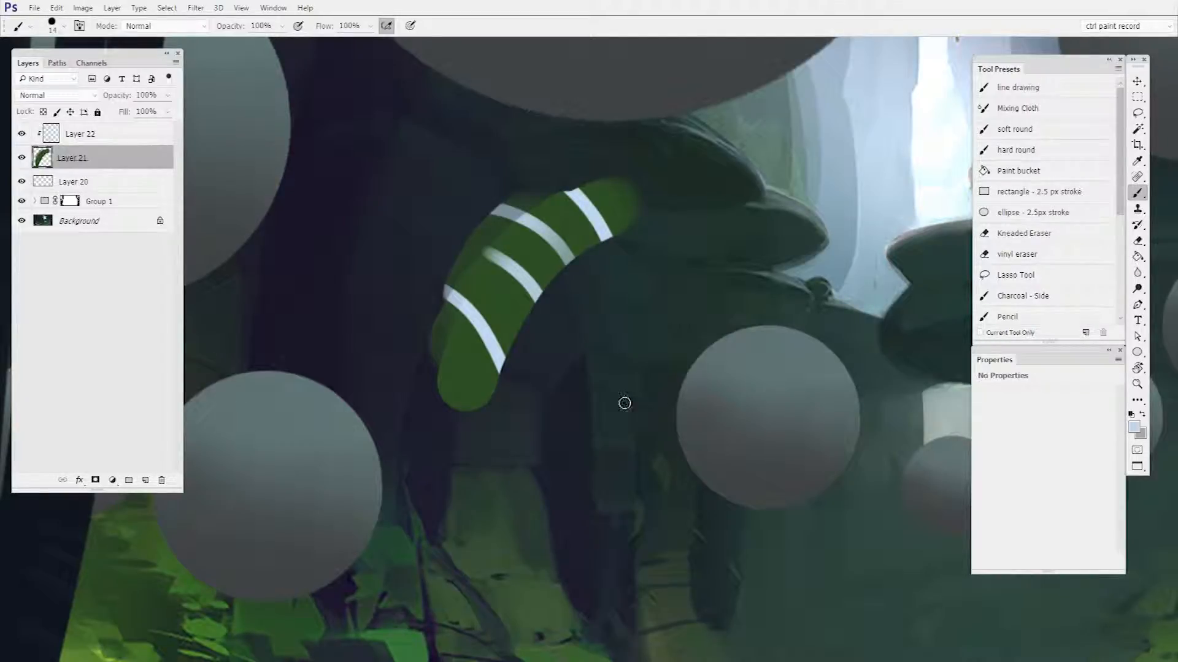
{"action": "left_click", "coordinate": [120, 138]}
{"action": "left_click", "coordinate": [110, 141], "text": "alt"}
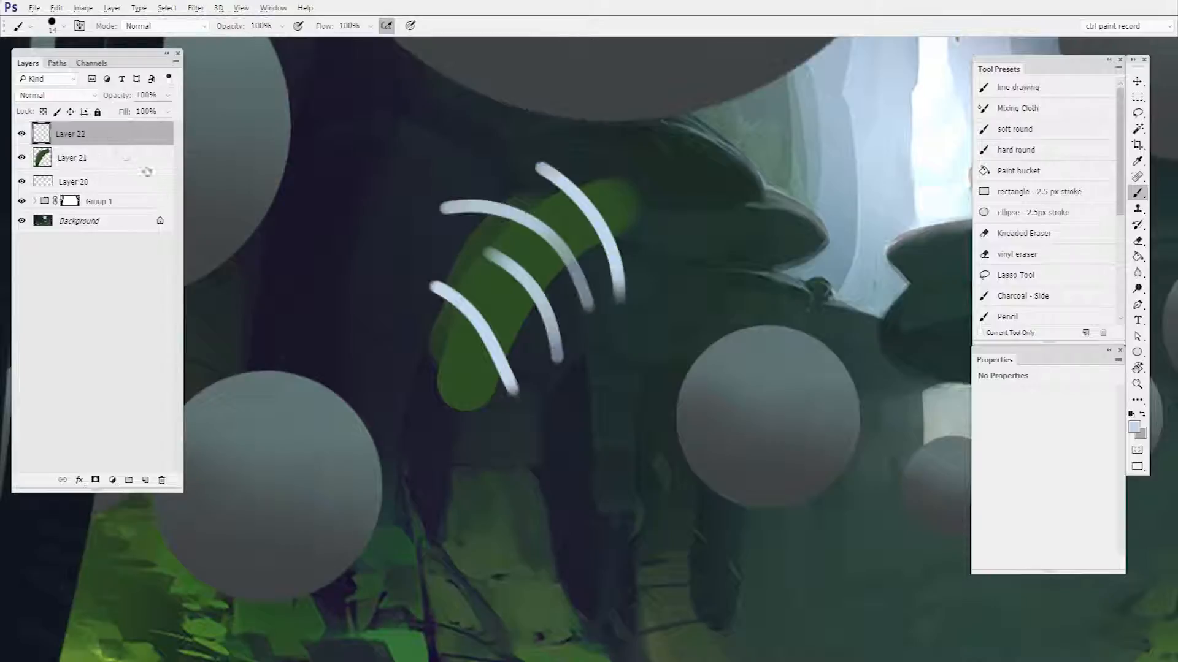
{"action": "left_click", "coordinate": [69, 143], "text": "alt"}
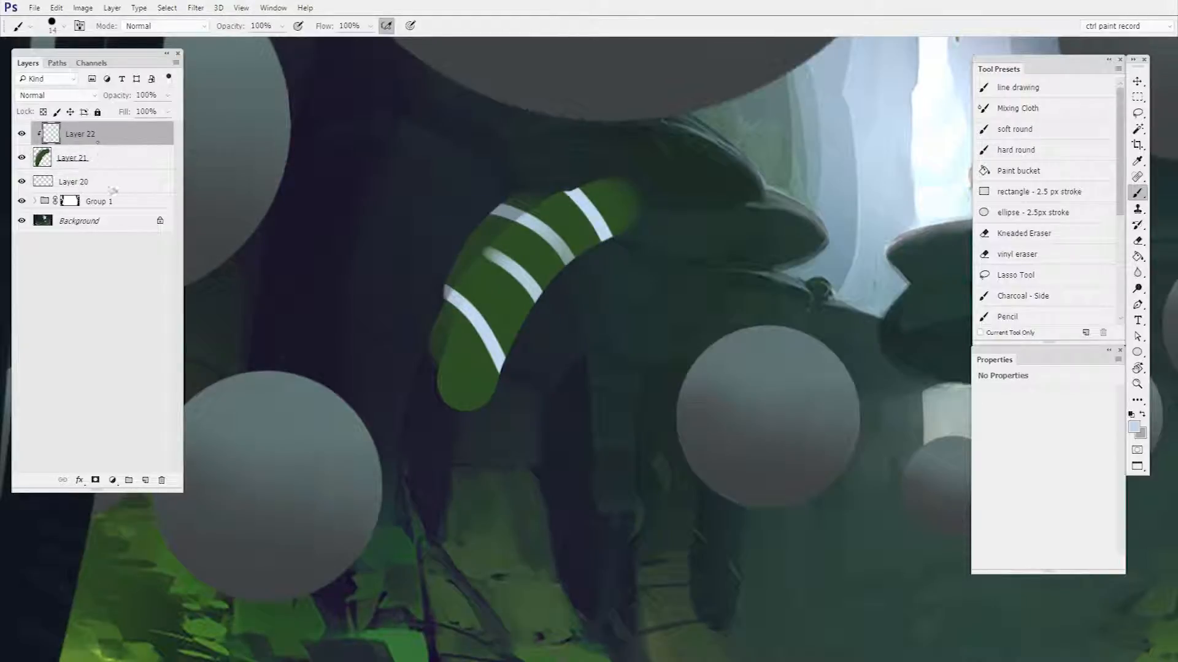
{"action": "key", "text": "ctrl+alt+g"}
{"action": "key", "text": "ctrl+alt+g"}
{"action": "scroll", "coordinate": [647, 389], "scroll_direction": "down", "scroll_amount": 2}
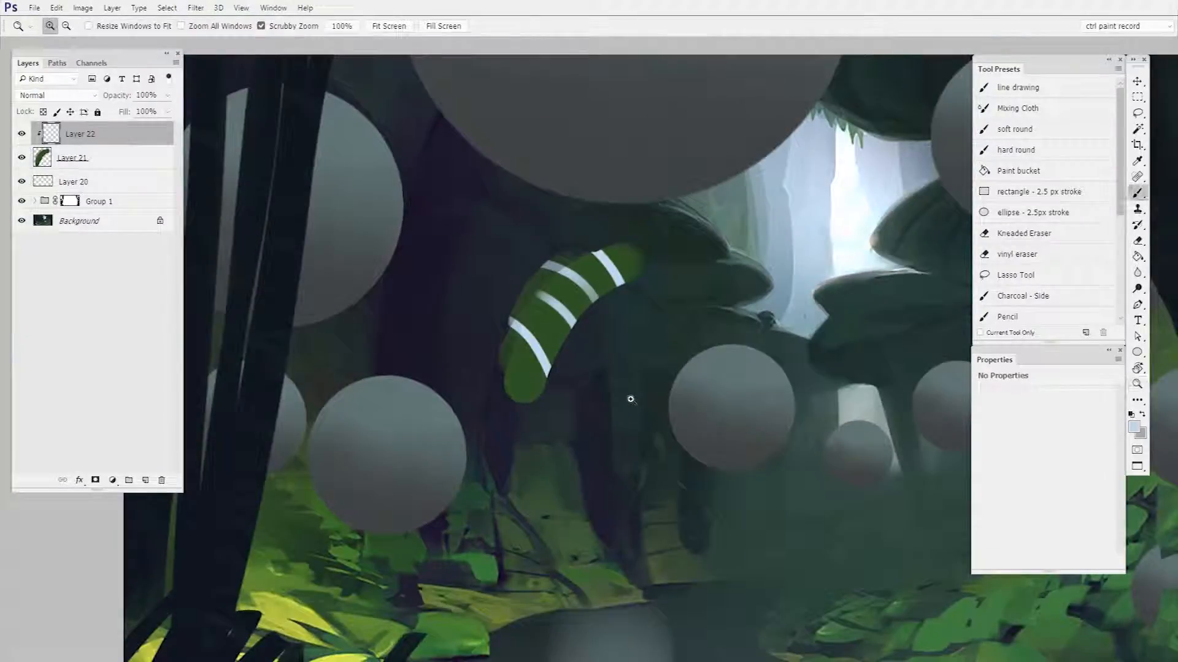
- Move the green stroke on Layer 21 slightly beneath its clipped stripes
{"action": "left_click", "coordinate": [103, 158]}
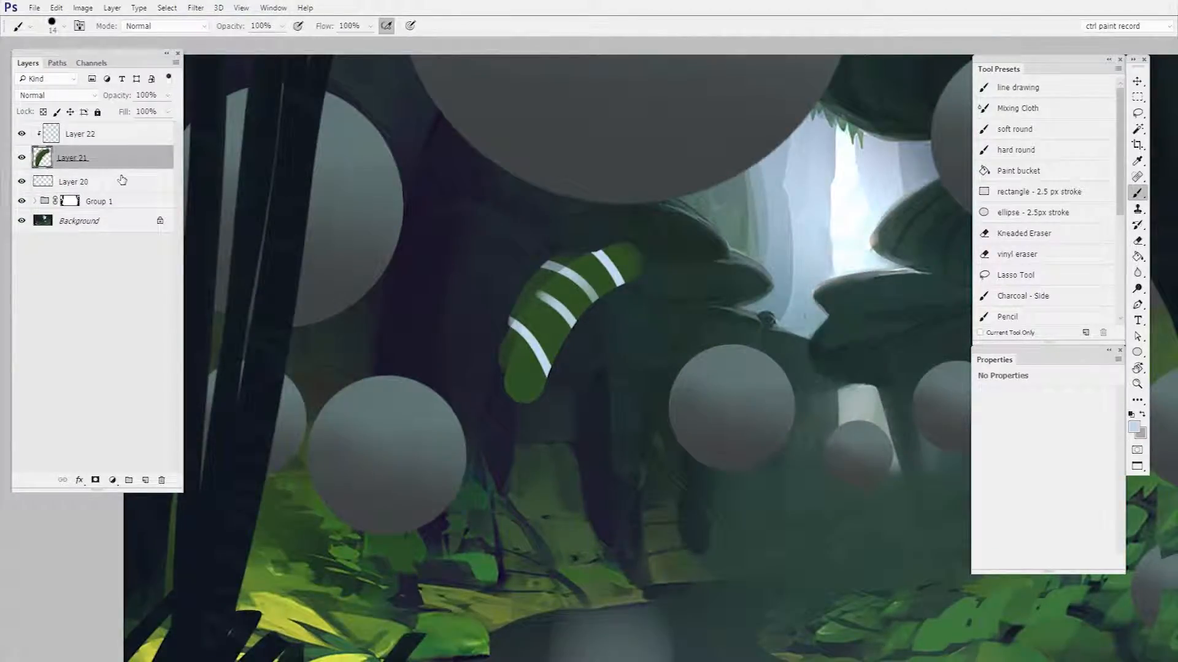
{"action": "key", "text": "v"}
{"action": "mouse_move", "coordinate": [593, 395]}
{"action": "left_mouse_down"}
{"action": "mouse_move", "coordinate": [585, 387]}
{"action": "mouse_move", "coordinate": [620, 389]}
{"action": "mouse_move", "coordinate": [583, 384]}
{"action": "mouse_move", "coordinate": [602, 381]}
{"action": "left_mouse_up"}
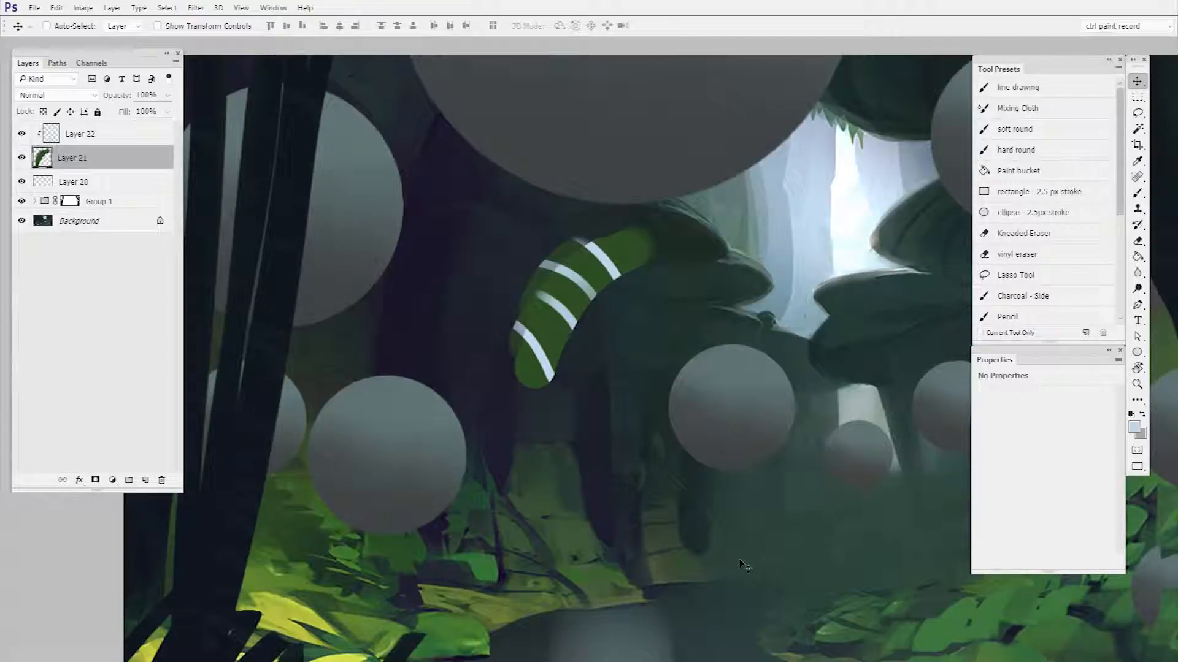
- Delete Layer 21 and Layer 22 together
{"action": "left_click", "coordinate": [112, 135], "text": "shift"}
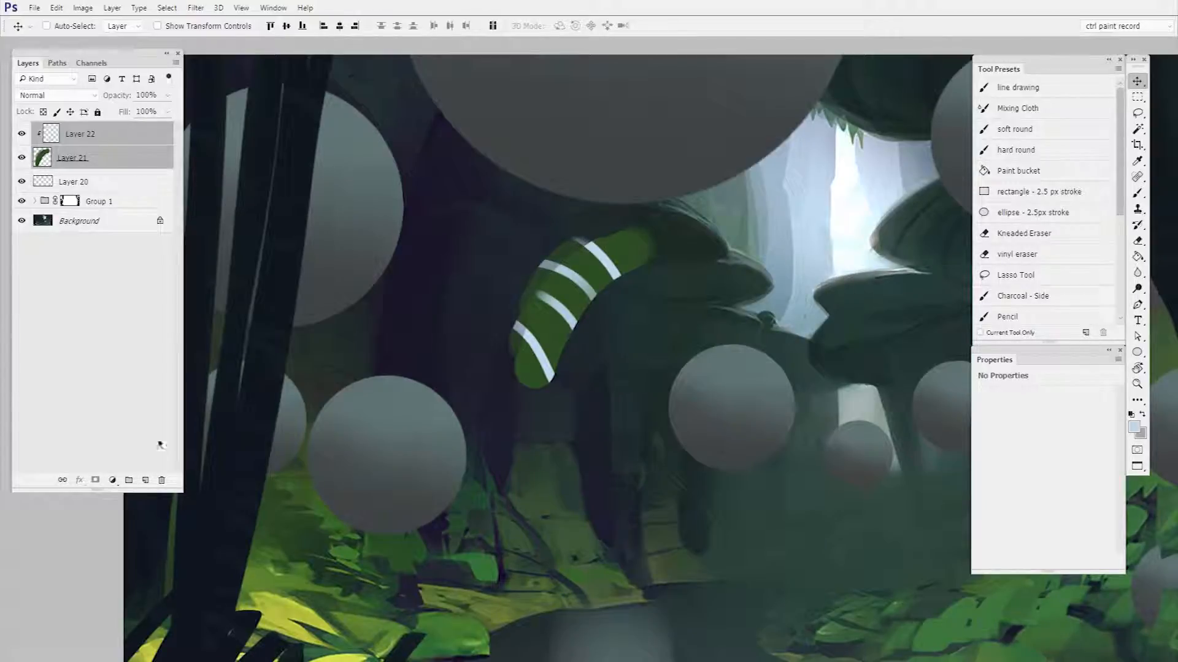
{"action": "left_click", "coordinate": [162, 481]}
{"action": "key", "text": "z"}
{"action": "scroll", "coordinate": [698, 336], "scroll_direction": "down", "scroll_amount": 3}
{"action": "scroll", "coordinate": [544, 337], "scroll_direction": "up", "scroll_amount": 2}
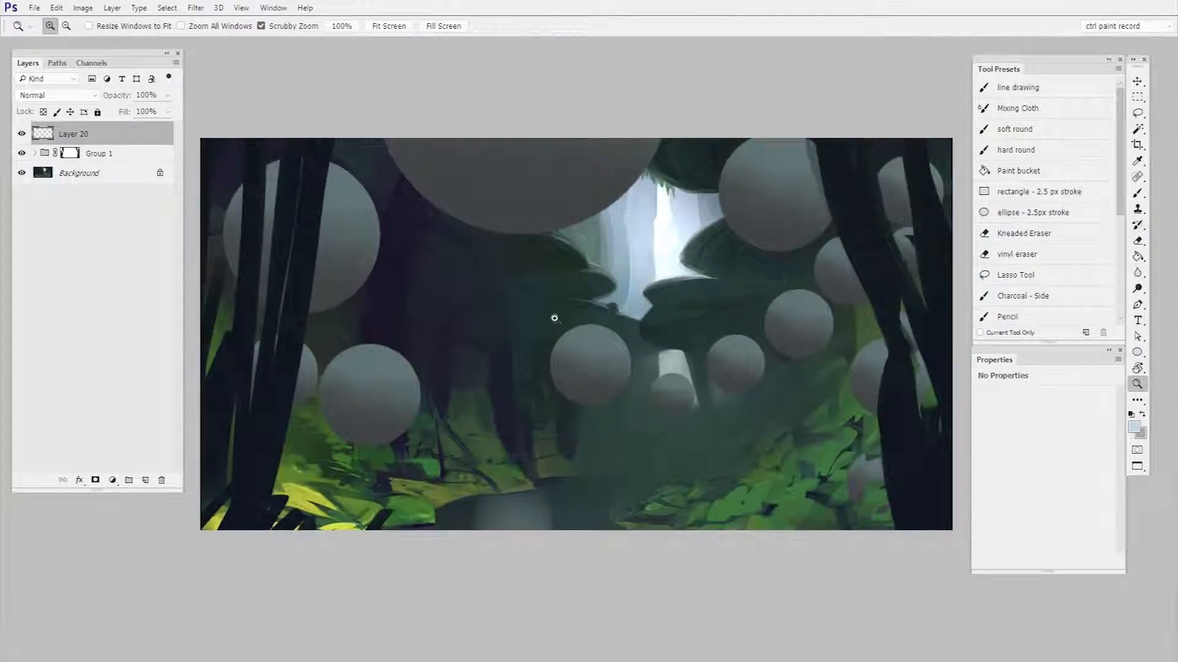
{"action": "key", "text": "v"}
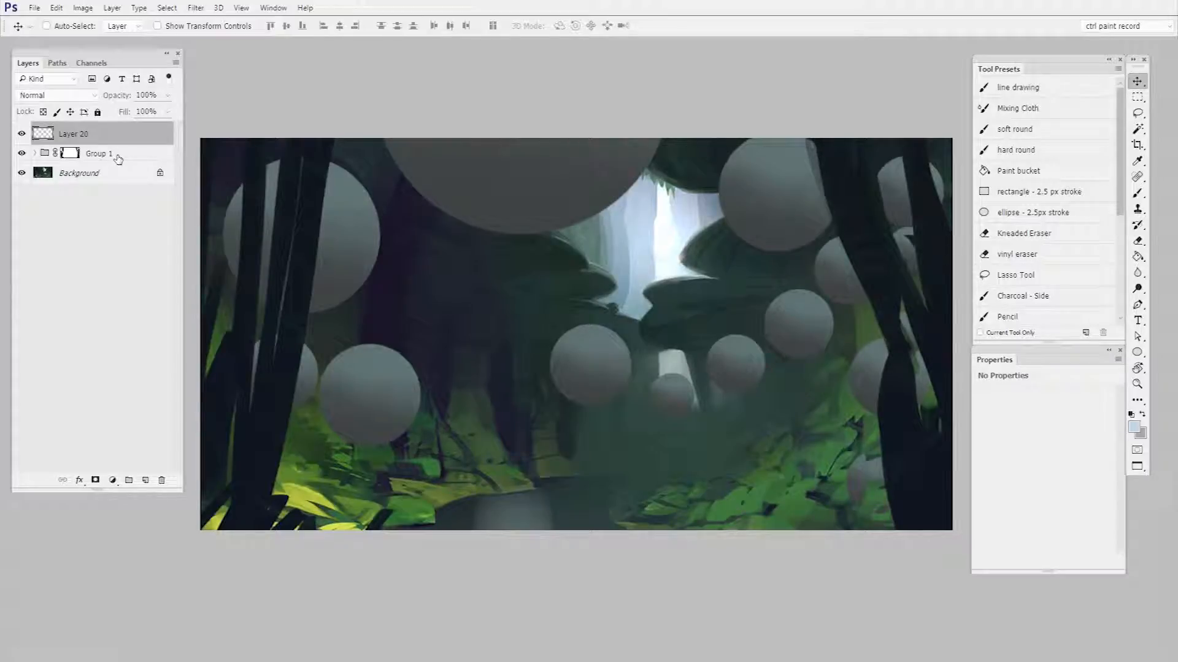
- Choose the soft round 70 brush tip for painting on Layer 20 and enlarge it to 636 px
{"action": "key", "text": "b"}
{"action": "left_click_drag", "start_coordinate": [684, 350], "coordinate": [711, 349]}
{"action": "right_click", "coordinate": [711, 349]}
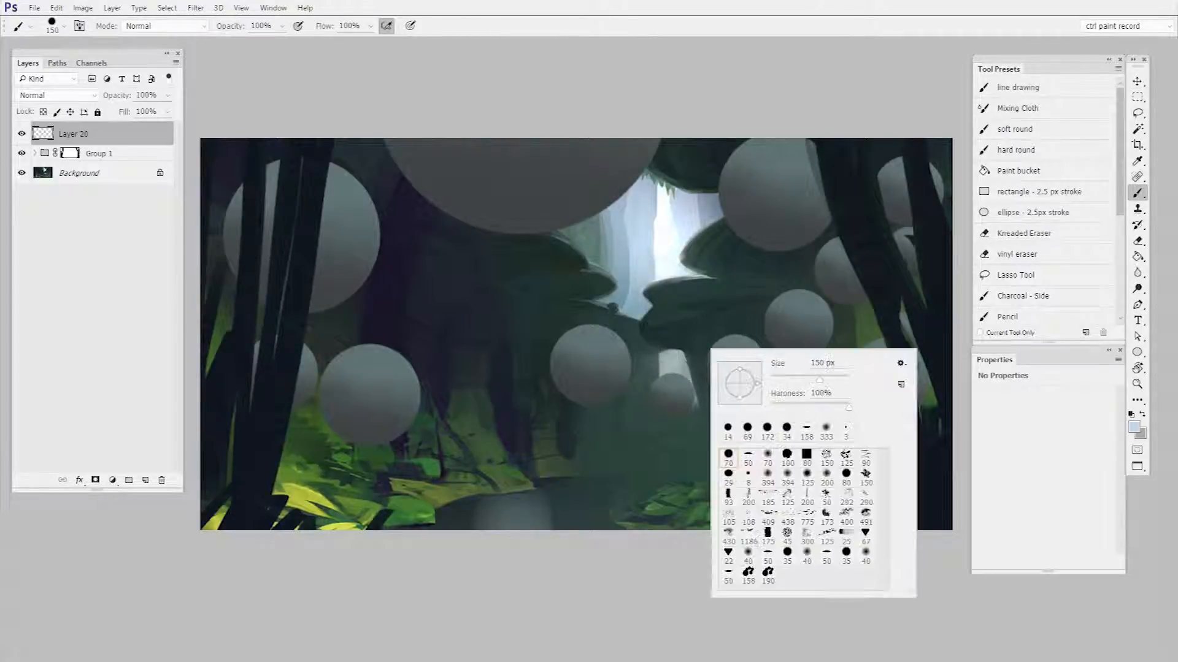
{"action": "double_click", "coordinate": [767, 455]}
{"action": "left_click_drag", "start_coordinate": [642, 471], "coordinate": [727, 472]}
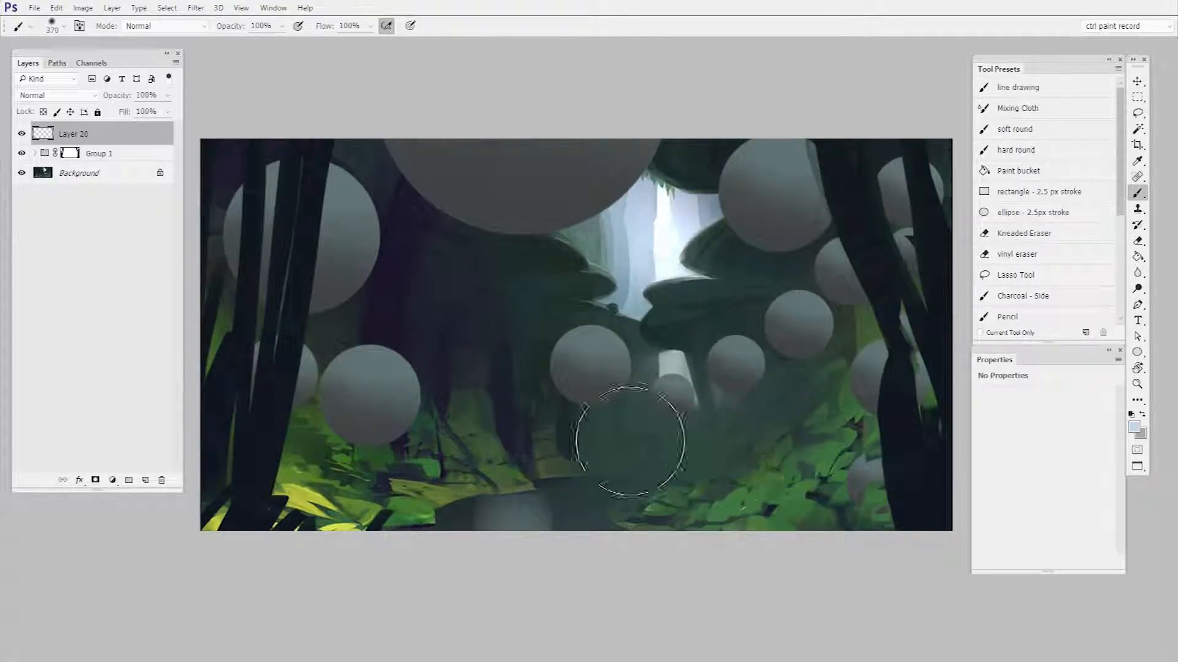
{"action": "left_click", "coordinate": [858, 227], "text": "alt"}
{"action": "left_click_drag", "start_coordinate": [636, 306], "coordinate": [727, 305]}
- Paint soft gray-green haze on Layer 20 over the central spheres and trees, using colors sampled from the painting
{"action": "left_click", "coordinate": [642, 281], "text": "alt"}
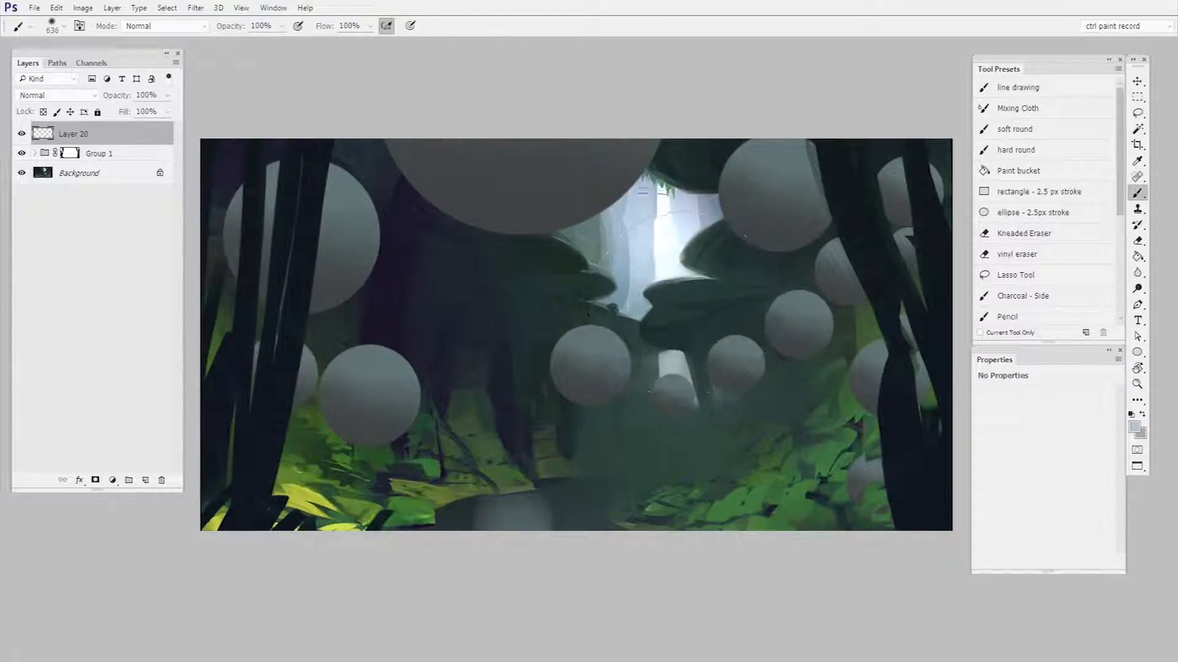
{"action": "left_click", "coordinate": [690, 329], "text": "alt"}
{"action": "key", "text": "ctrl+space"}
{"action": "left_click_drag", "start_coordinate": [763, 395], "coordinate": [791, 395]}
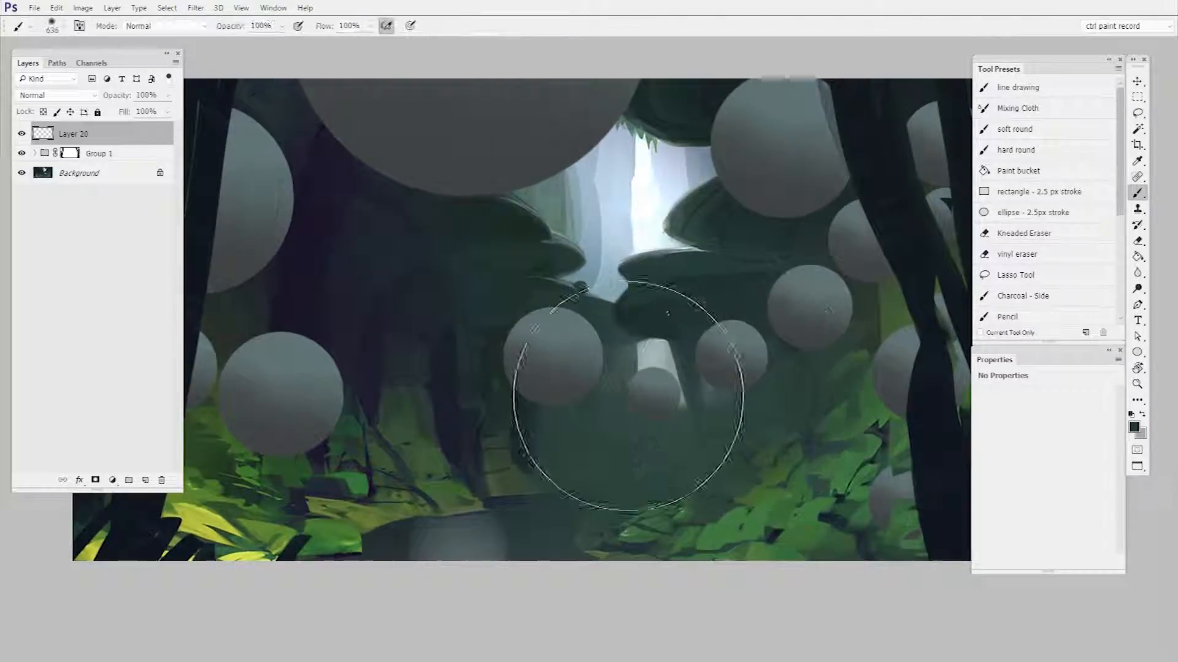
{"action": "left_click_drag", "start_coordinate": [616, 367], "coordinate": [696, 434]}
{"action": "left_click", "coordinate": [807, 196], "text": "alt"}
{"action": "left_click_drag", "start_coordinate": [807, 197], "coordinate": [710, 342]}
{"action": "left_click", "coordinate": [659, 176], "text": "alt"}
{"action": "mouse_move", "coordinate": [515, 343]}
{"action": "left_mouse_down"}
{"action": "mouse_move", "coordinate": [489, 386]}
{"action": "mouse_move", "coordinate": [771, 311]}
{"action": "mouse_move", "coordinate": [776, 288]}
{"action": "left_mouse_up"}
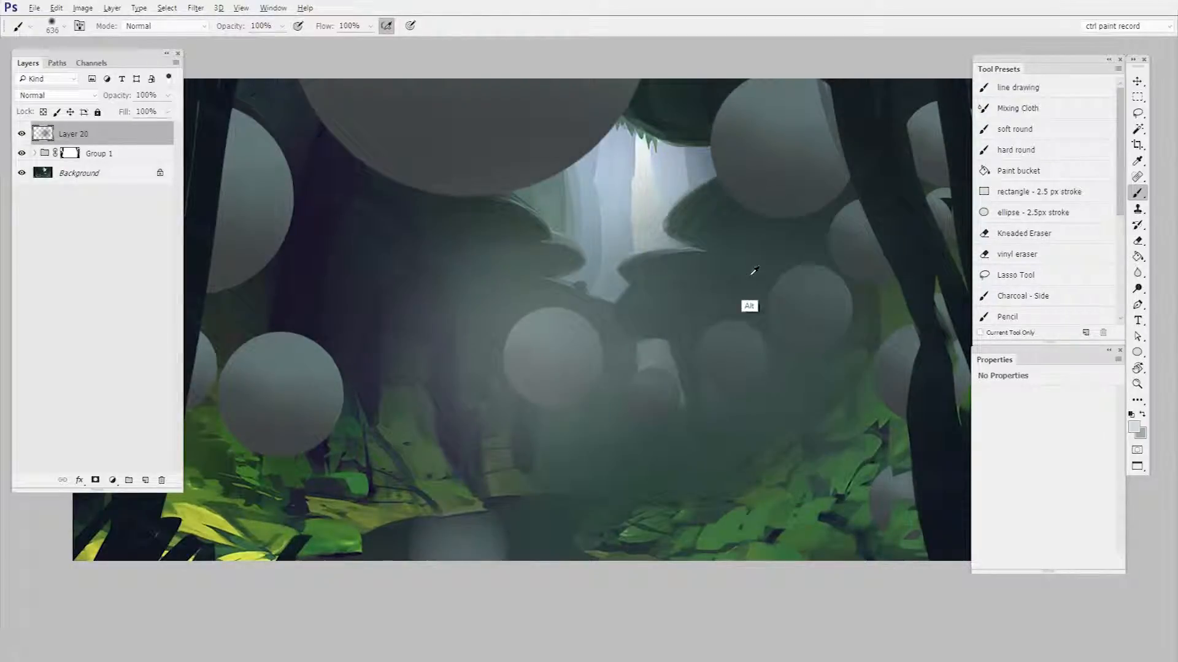
{"action": "left_click", "coordinate": [671, 347], "text": "alt"}
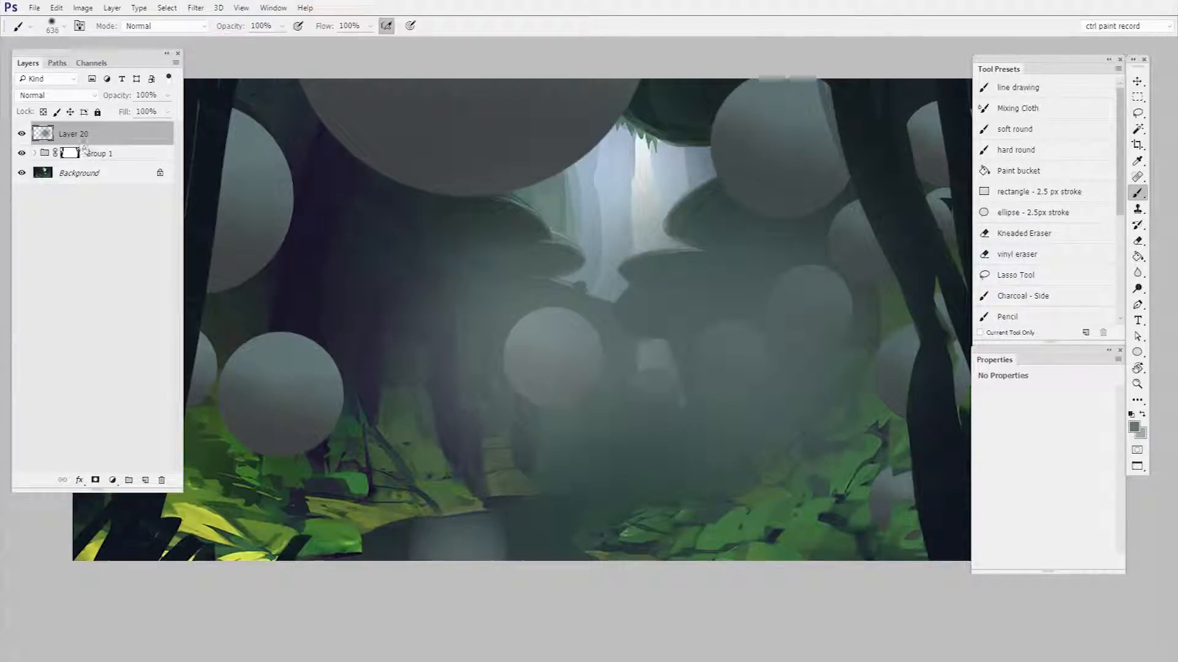
- Clip Layer 20 to Group 1 and paint soft color over the central and lower spheres
{"action": "left_click", "coordinate": [104, 142], "text": "alt"}
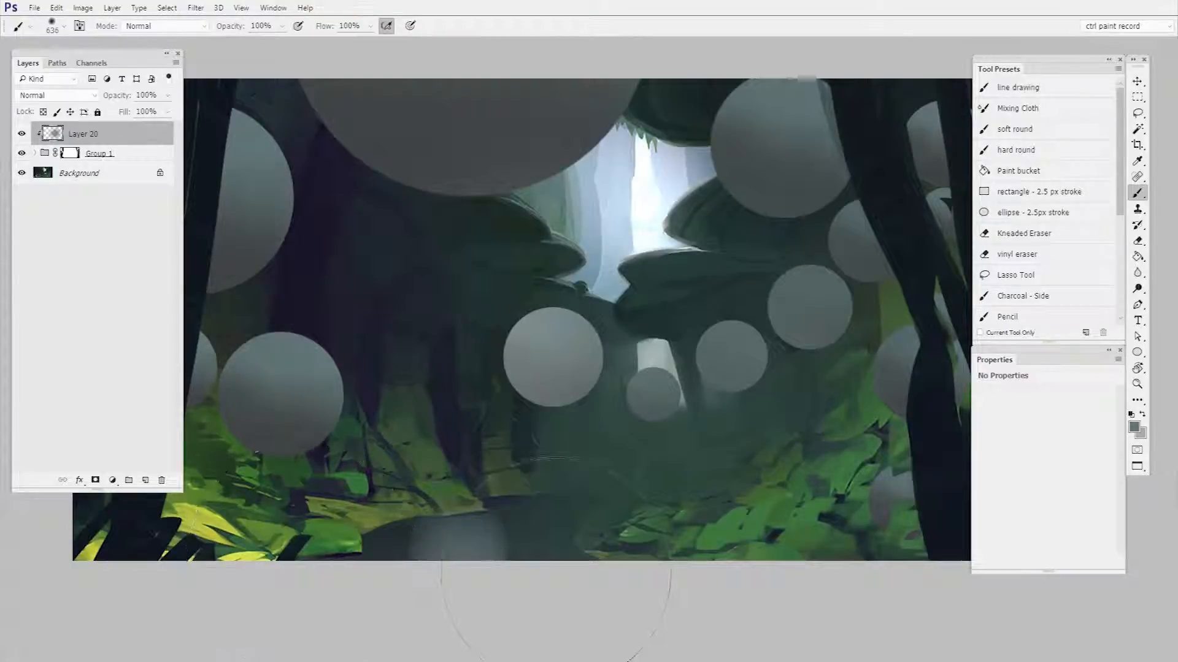
{"action": "left_click", "coordinate": [597, 448], "text": "alt"}
{"action": "mouse_move", "coordinate": [575, 375]}
{"action": "left_mouse_down"}
{"action": "mouse_move", "coordinate": [631, 355]}
{"action": "mouse_move", "coordinate": [775, 342]}
{"action": "mouse_move", "coordinate": [683, 368]}
{"action": "mouse_move", "coordinate": [601, 322]}
{"action": "left_mouse_up"}
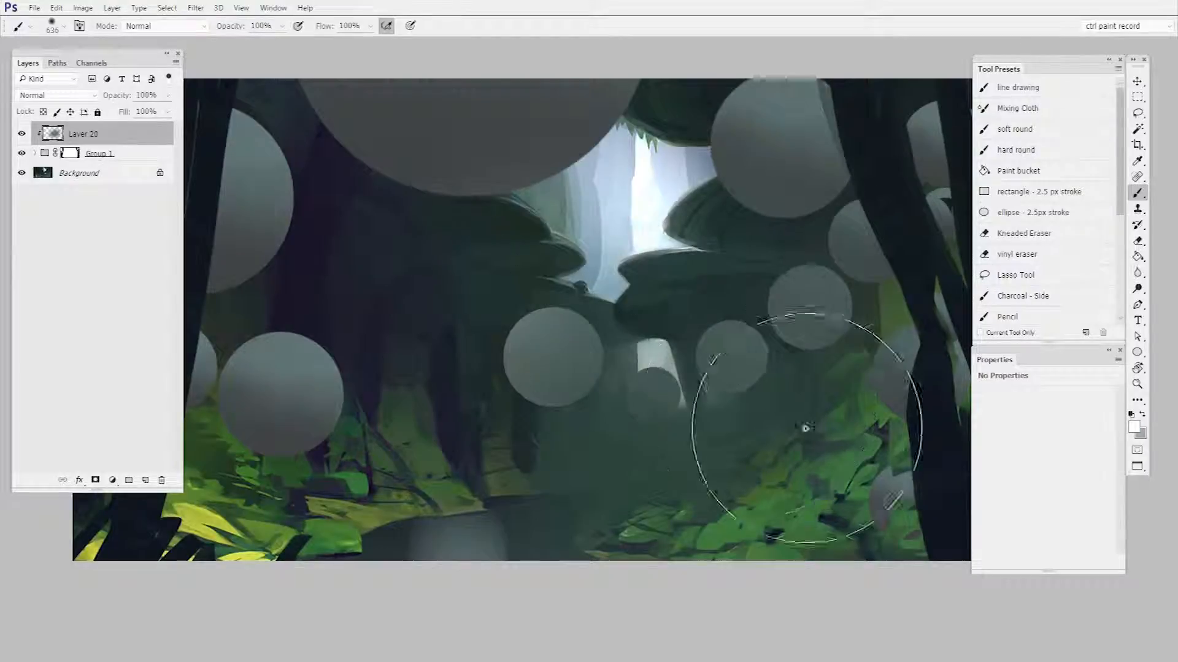
{"action": "left_click_drag", "start_coordinate": [807, 426], "coordinate": [747, 505]}
{"action": "left_click", "coordinate": [550, 341], "text": "alt"}
{"action": "mouse_move", "coordinate": [549, 342]}
{"action": "left_mouse_down"}
{"action": "mouse_move", "coordinate": [599, 389]}
{"action": "mouse_move", "coordinate": [613, 360]}
{"action": "mouse_move", "coordinate": [767, 345]}
{"action": "left_mouse_up"}
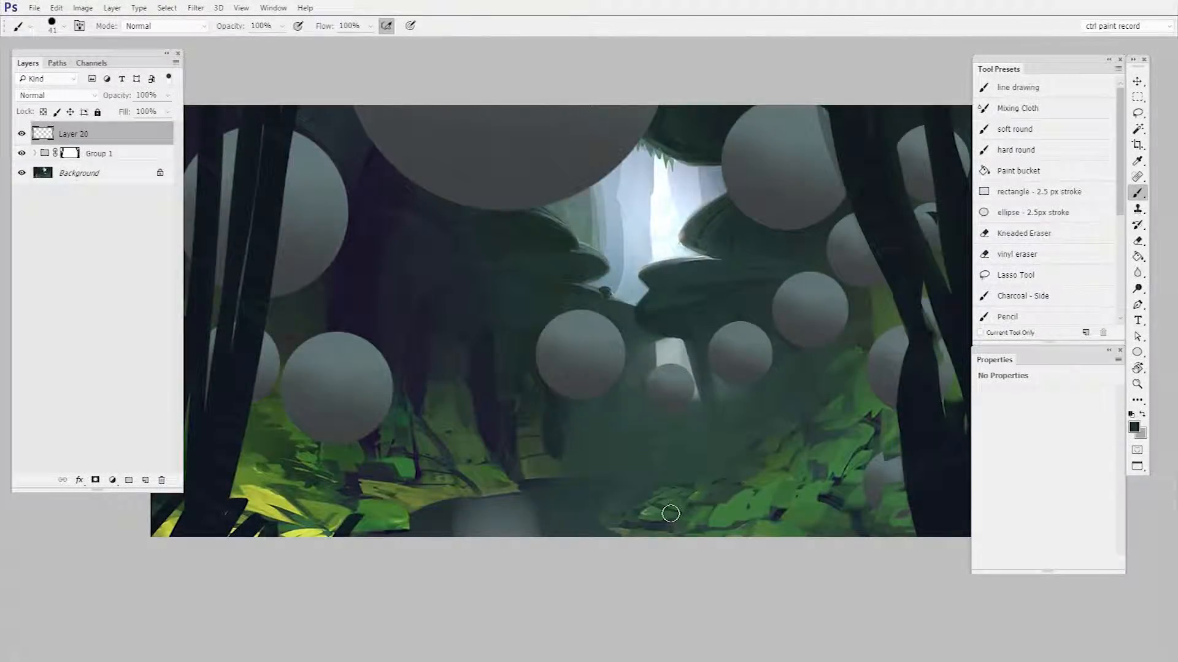
- Set Layer 20's blend mode to Linear Dodge (Add)
{"action": "left_click", "coordinate": [73, 95]}
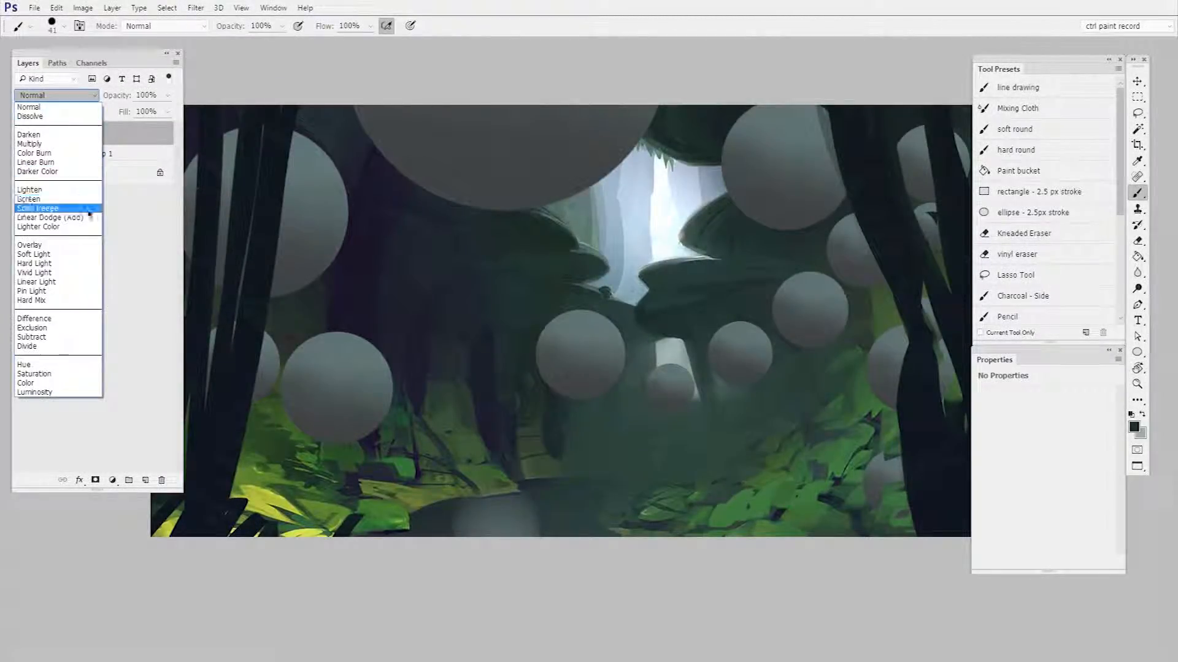
{"action": "left_click", "coordinate": [90, 219]}
{"action": "left_click_drag", "start_coordinate": [806, 414], "coordinate": [766, 433]}
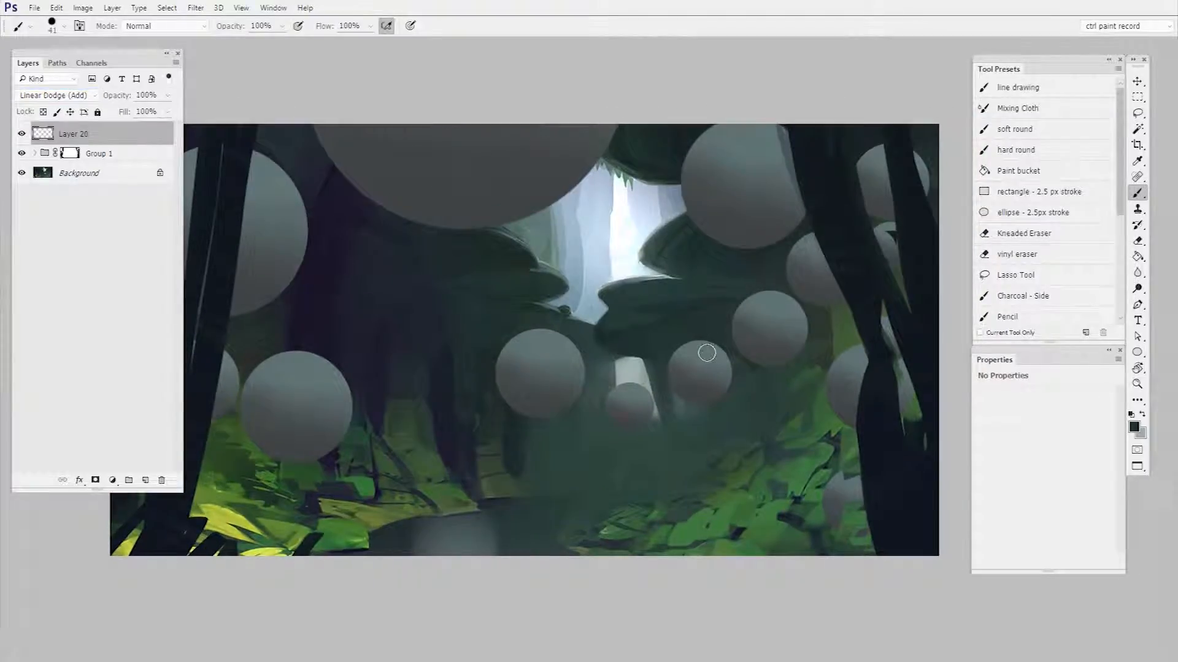
- Choose a dark golden yellow as the foreground color for the brush
{"action": "key", "text": "n"}
{"action": "left_click", "coordinate": [599, 305]}
{"action": "left_click", "coordinate": [534, 290]}
{"action": "left_click", "coordinate": [710, 164]}
{"action": "mouse_move", "coordinate": [676, 400]}
{"action": "left_mouse_down"}
{"action": "mouse_move", "coordinate": [705, 344]}
{"action": "mouse_move", "coordinate": [672, 364]}
{"action": "mouse_move", "coordinate": [682, 390]}
{"action": "left_mouse_up"}
{"action": "key", "text": "n"}
{"action": "left_click", "coordinate": [547, 245]}
{"action": "left_click", "coordinate": [710, 164]}
- Paint yellow highlights on the central and right-hand spheres, and clip Layer 20 to Group 1 so the paint stays inside them
{"action": "mouse_move", "coordinate": [705, 339]}
{"action": "left_mouse_down"}
{"action": "mouse_move", "coordinate": [665, 393]}
{"action": "mouse_move", "coordinate": [709, 328]}
{"action": "mouse_move", "coordinate": [763, 286]}
{"action": "mouse_move", "coordinate": [739, 338]}
{"action": "left_mouse_up"}
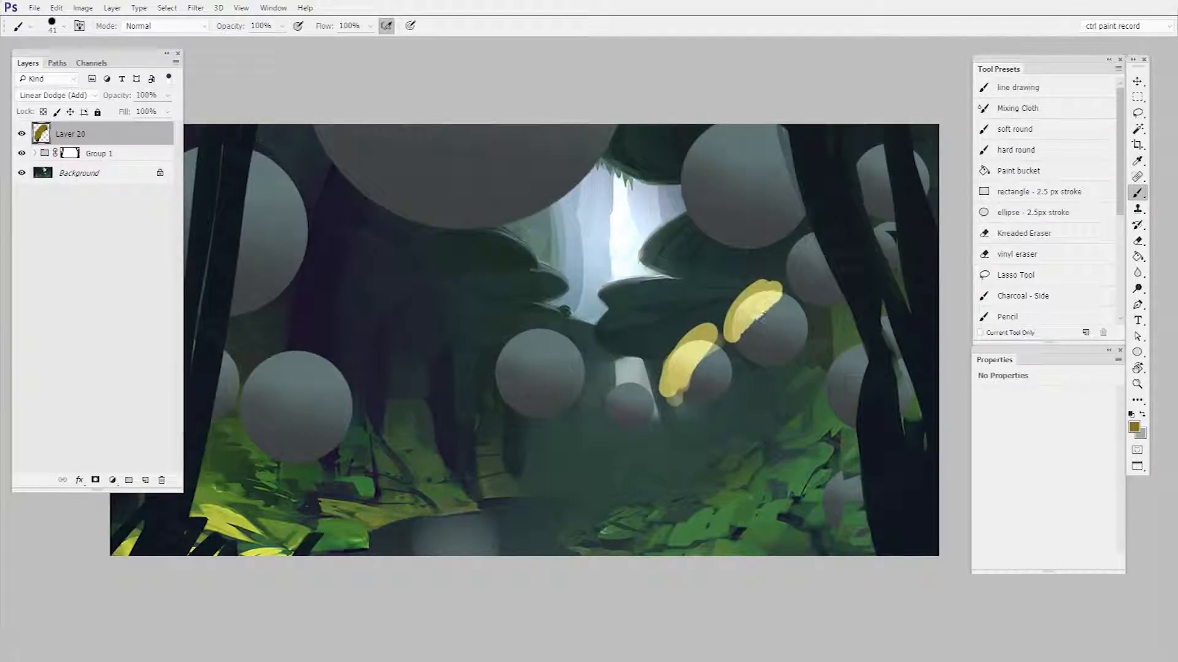
{"action": "mouse_move", "coordinate": [690, 219]}
{"action": "left_mouse_down"}
{"action": "mouse_move", "coordinate": [736, 133]}
{"action": "mouse_move", "coordinate": [675, 206]}
{"action": "mouse_move", "coordinate": [758, 127]}
{"action": "mouse_move", "coordinate": [699, 125]}
{"action": "left_mouse_up"}
{"action": "mouse_move", "coordinate": [507, 376]}
{"action": "left_mouse_down"}
{"action": "mouse_move", "coordinate": [562, 358]}
{"action": "mouse_move", "coordinate": [494, 357]}
{"action": "mouse_move", "coordinate": [566, 338]}
{"action": "mouse_move", "coordinate": [576, 367]}
{"action": "left_mouse_up"}
{"action": "key", "text": "ctrl+alt+g"}
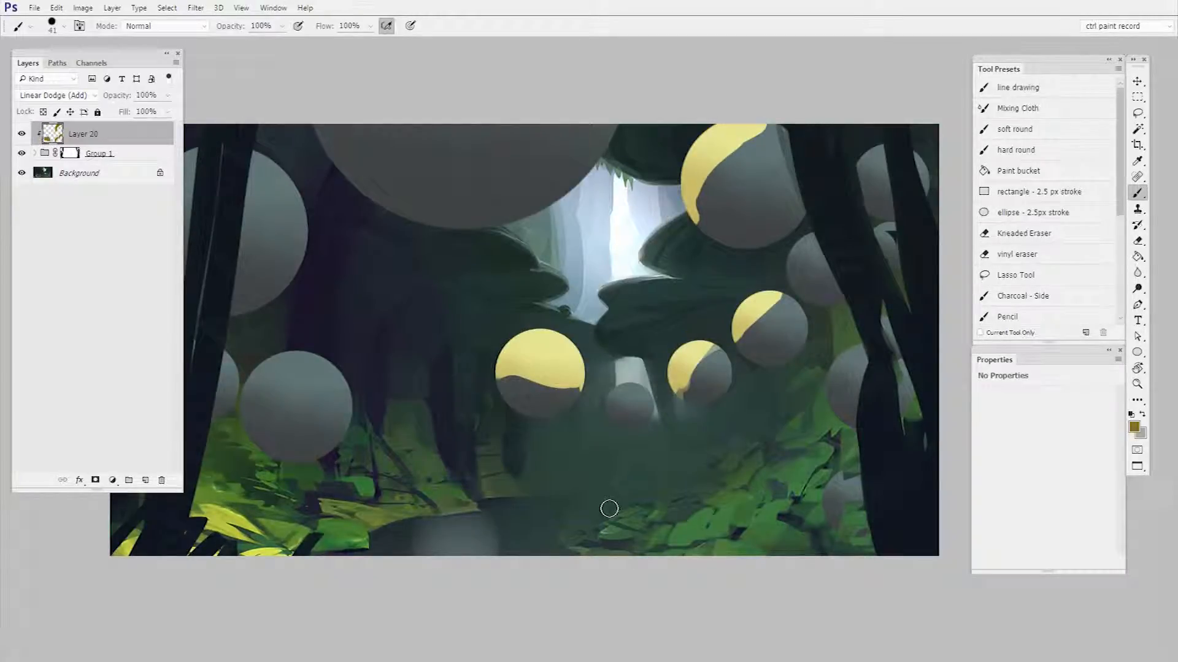
{"action": "mouse_move", "coordinate": [737, 313]}
{"action": "left_mouse_down"}
{"action": "mouse_move", "coordinate": [613, 390]}
{"action": "mouse_move", "coordinate": [623, 385]}
{"action": "left_mouse_up"}
{"action": "left_click_drag", "start_coordinate": [716, 184], "coordinate": [744, 218]}
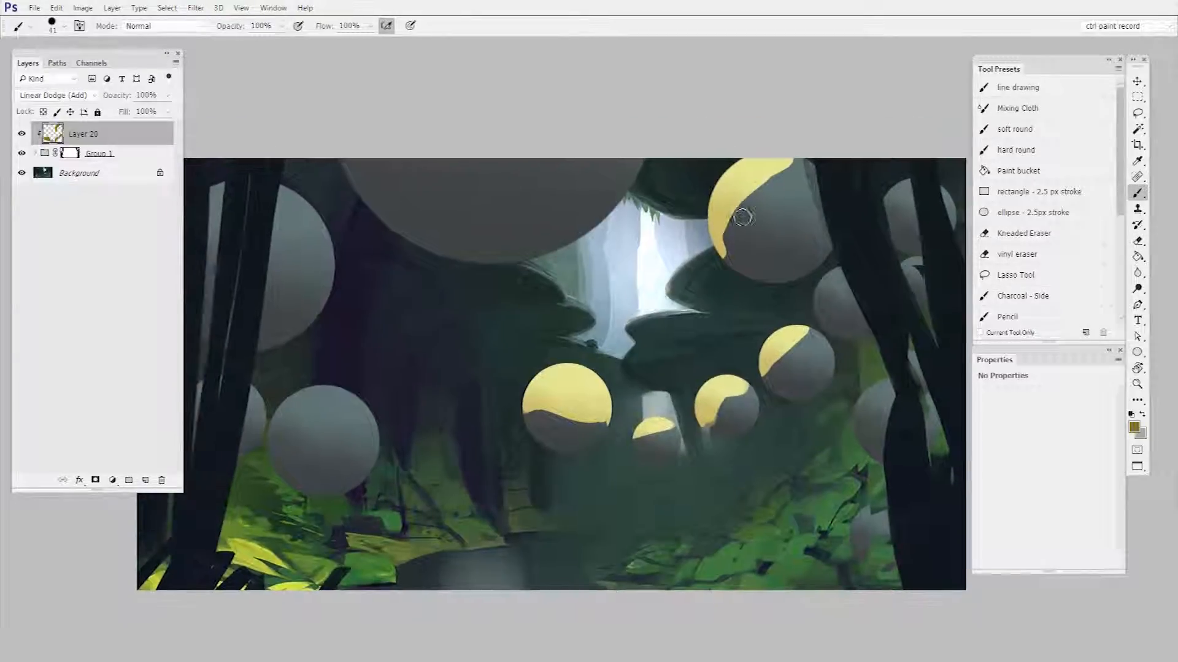
- Erase the upper part of the yellow highlight on the large right-hand sphere and return to the Brush tool
{"action": "key", "text": "e"}
{"action": "mouse_move", "coordinate": [778, 153]}
{"action": "left_mouse_down"}
{"action": "mouse_move", "coordinate": [781, 234]}
{"action": "mouse_move", "coordinate": [762, 171]}
{"action": "left_mouse_up"}
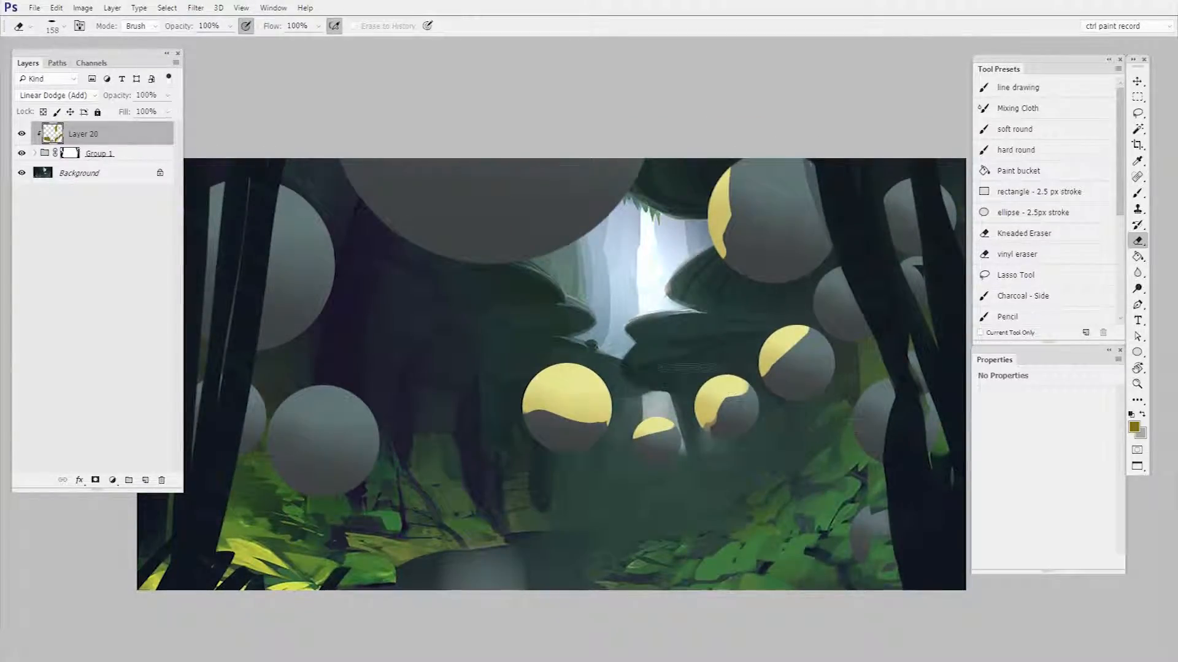
{"action": "key", "text": "b"}
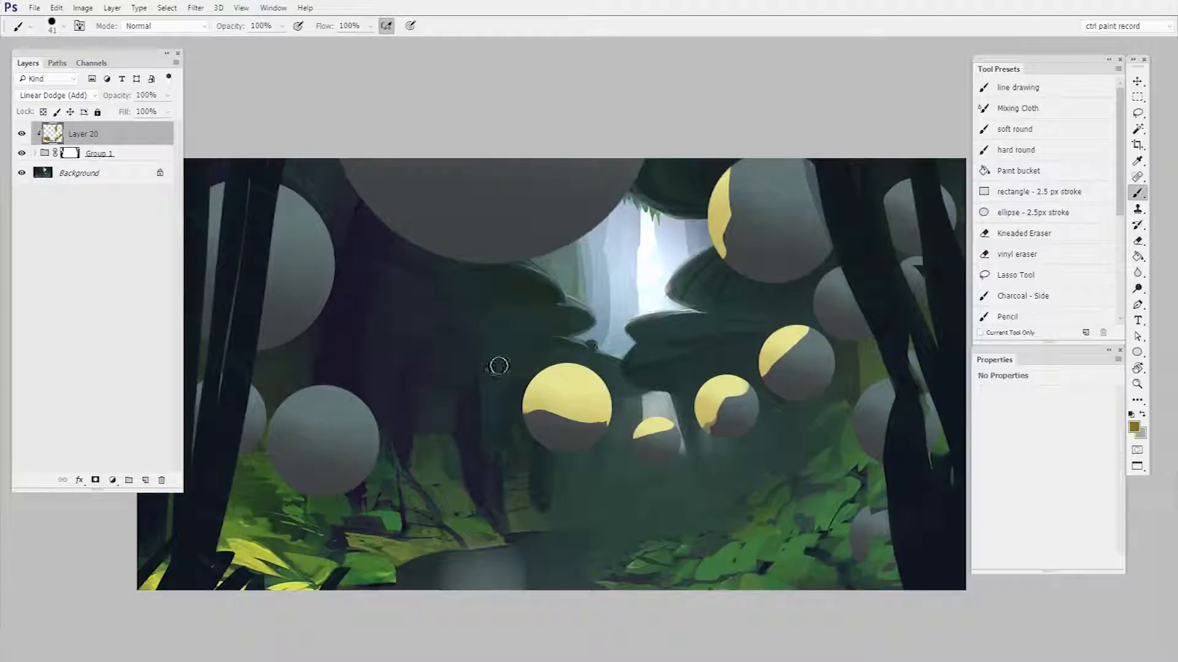
- Try shifting the central sphere sideways beneath the clipped highlights, and undo the move
{"action": "left_click", "coordinate": [1135, 86]}
{"action": "left_click", "coordinate": [741, 423], "text": "ctrl"}
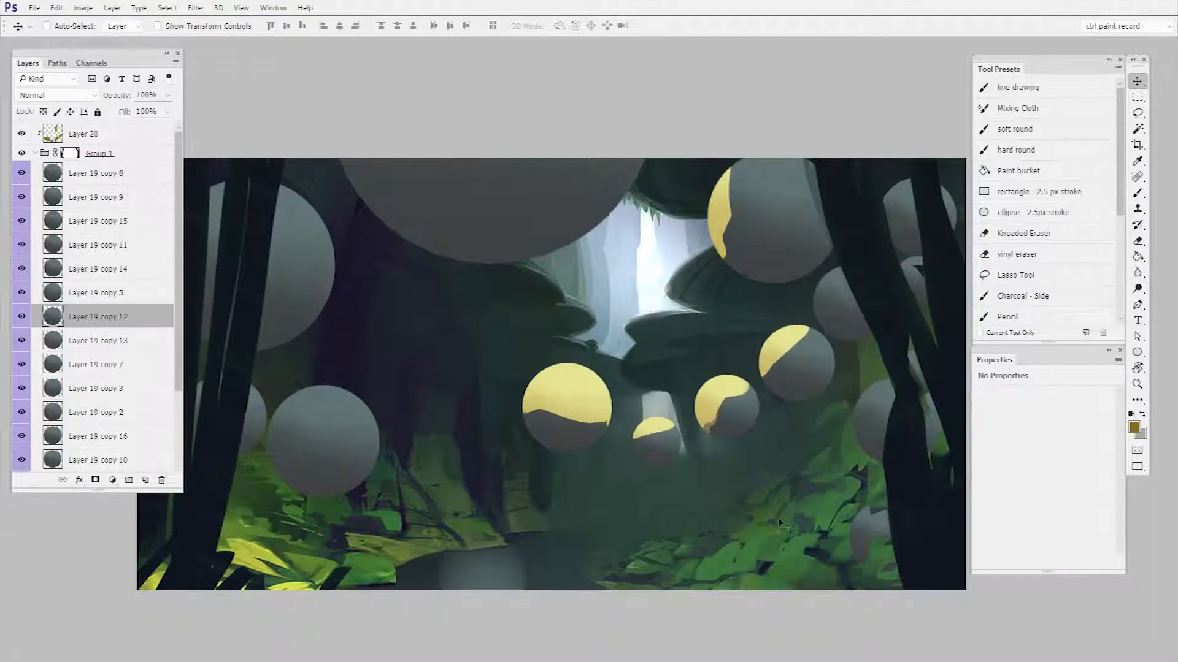
{"action": "left_click", "coordinate": [815, 386], "text": "ctrl"}
{"action": "left_click_drag", "start_coordinate": [564, 448], "coordinate": [508, 449]}
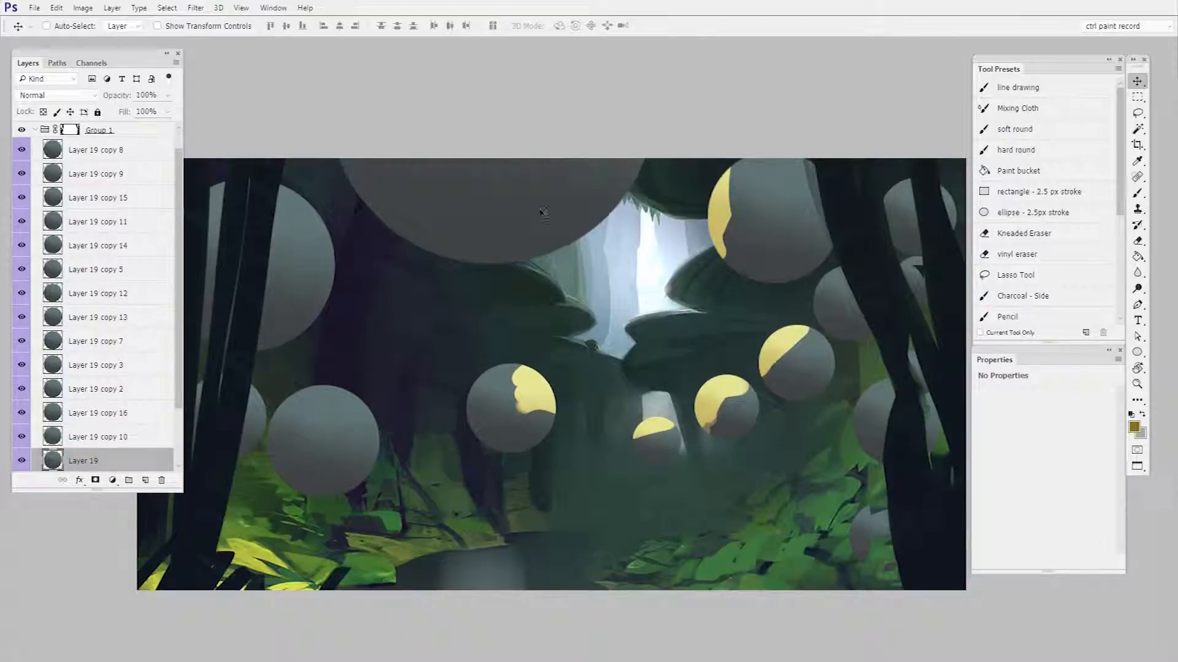
{"action": "key", "text": "ctrl+z"}
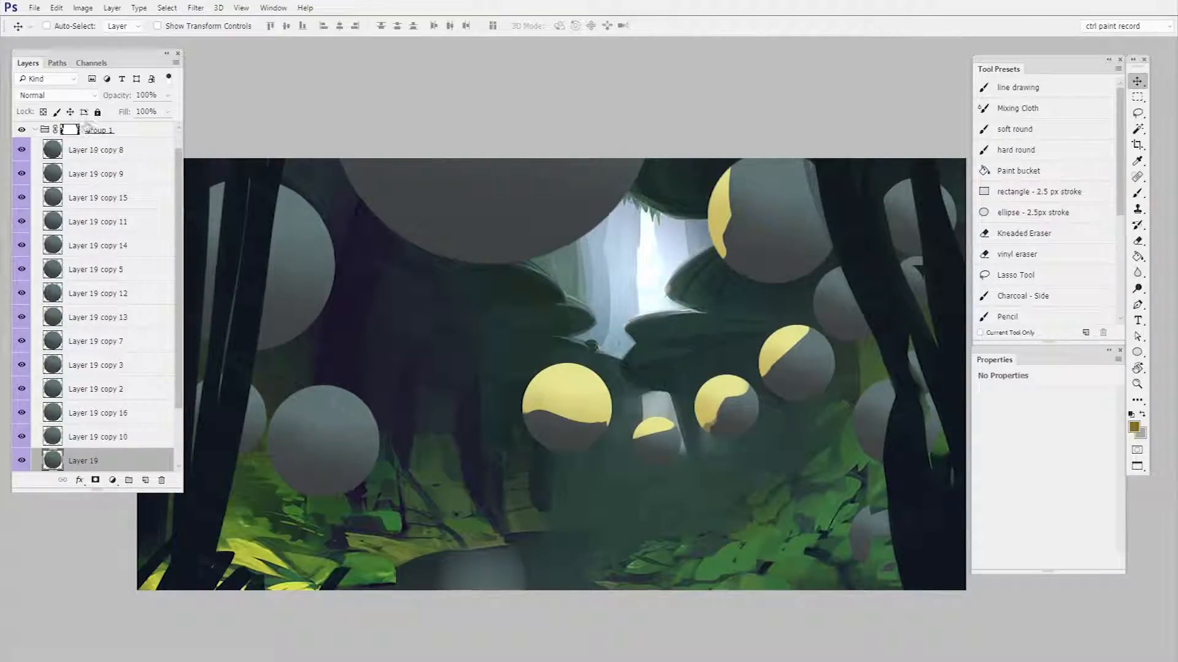
- Reselect Layer 20 and paint a yellow highlight across the upper part of the large sphere above the left-hand foliage
{"action": "left_click_drag", "start_coordinate": [178, 188], "coordinate": [172, 127]}
{"action": "left_click", "coordinate": [116, 134]}
{"action": "left_click_drag", "start_coordinate": [762, 497], "coordinate": [802, 492]}
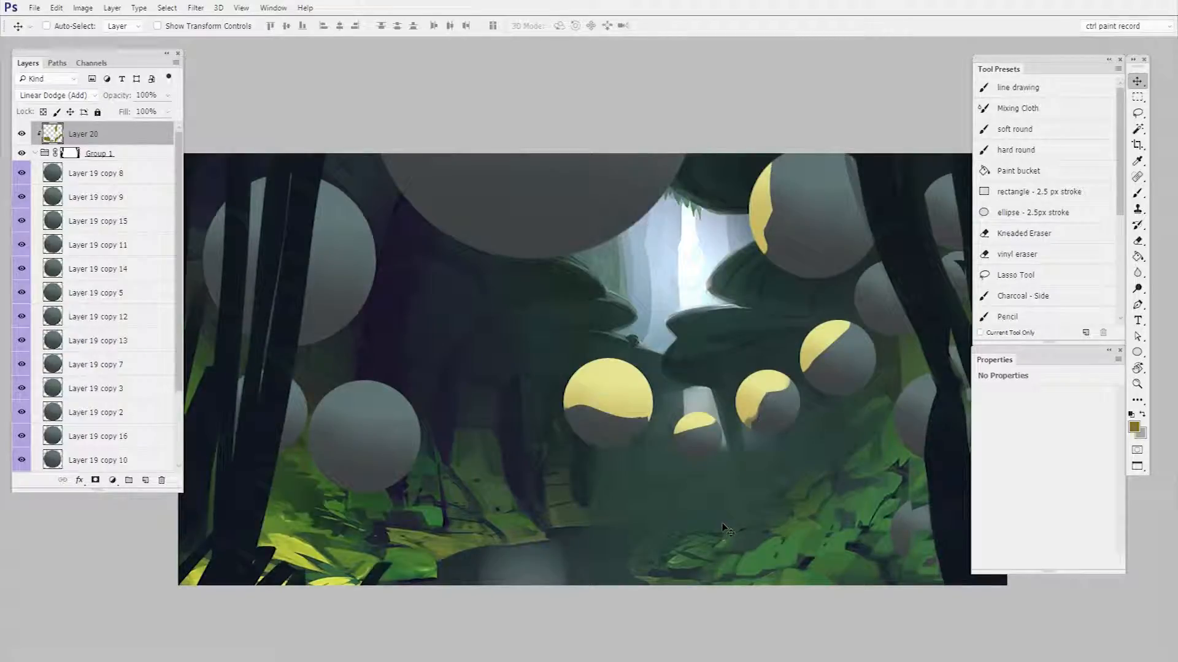
{"action": "key", "text": "b"}
{"action": "mouse_move", "coordinate": [328, 397]}
{"action": "left_mouse_down"}
{"action": "mouse_move", "coordinate": [378, 445]}
{"action": "mouse_move", "coordinate": [361, 396]}
{"action": "mouse_move", "coordinate": [397, 407]}
{"action": "mouse_move", "coordinate": [361, 401]}
{"action": "left_mouse_up"}
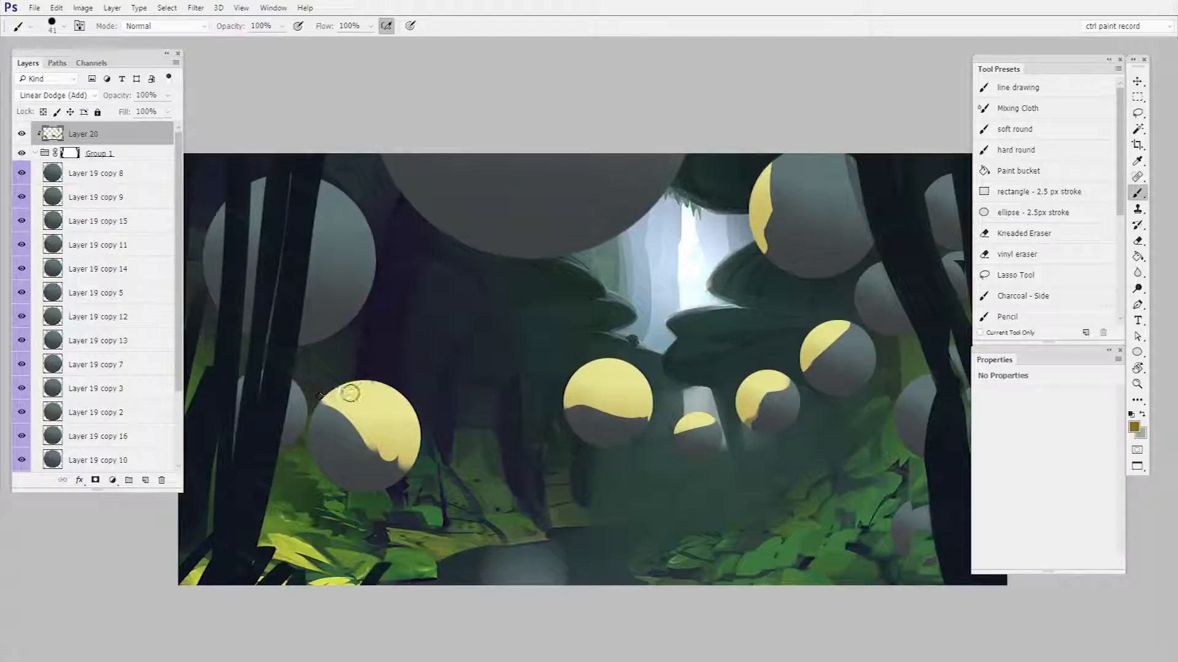
- Paint yellow highlights on the large upper-left sphere, the right edge of the huge top sphere and the upper-right sphere
{"action": "mouse_move", "coordinate": [217, 220]}
{"action": "left_mouse_down"}
{"action": "mouse_move", "coordinate": [349, 320]}
{"action": "mouse_move", "coordinate": [263, 223]}
{"action": "mouse_move", "coordinate": [356, 283]}
{"action": "mouse_move", "coordinate": [253, 214]}
{"action": "mouse_move", "coordinate": [331, 270]}
{"action": "mouse_move", "coordinate": [248, 193]}
{"action": "mouse_move", "coordinate": [359, 270]}
{"action": "left_mouse_up"}
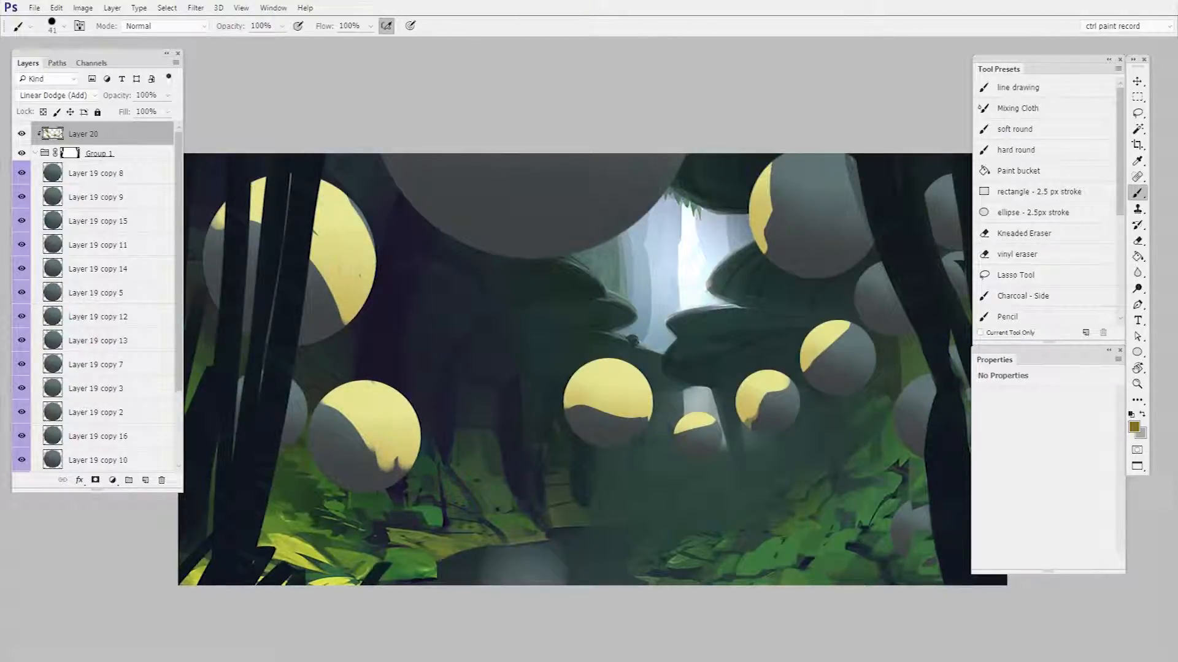
{"action": "left_click_drag", "start_coordinate": [673, 163], "coordinate": [679, 154]}
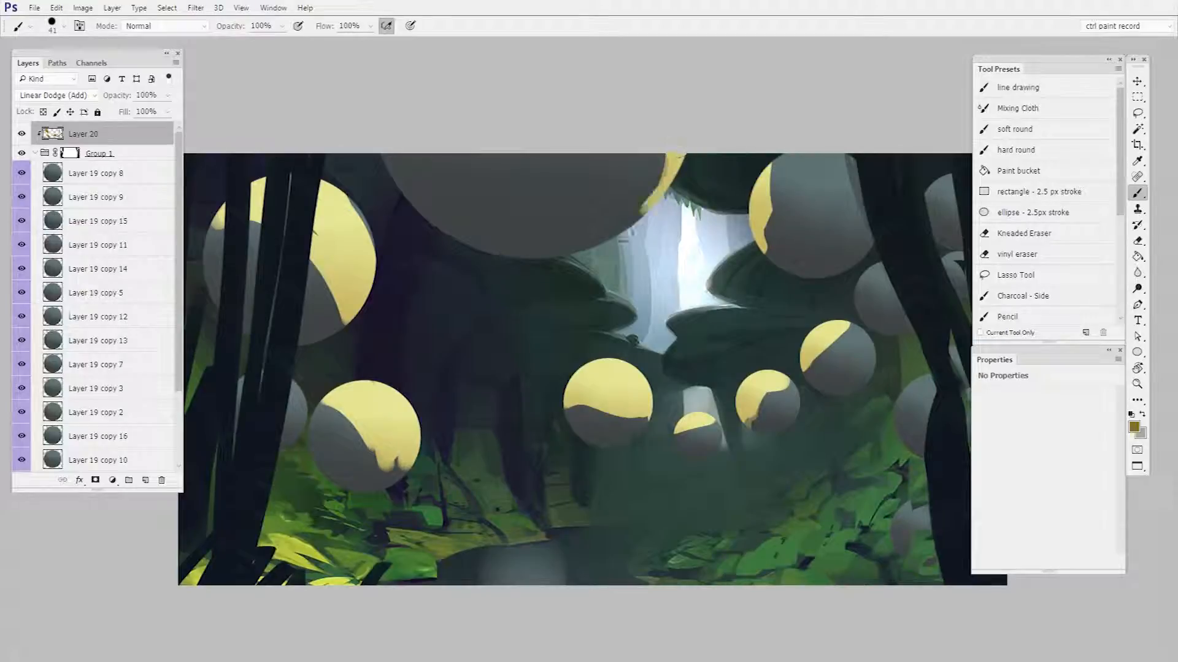
{"action": "left_click_drag", "start_coordinate": [799, 158], "coordinate": [774, 191]}
- Switch to a soft 70 px eraser and soften the highlight edges on the central sphere and the sphere up and right of it
{"action": "key", "text": "e"}
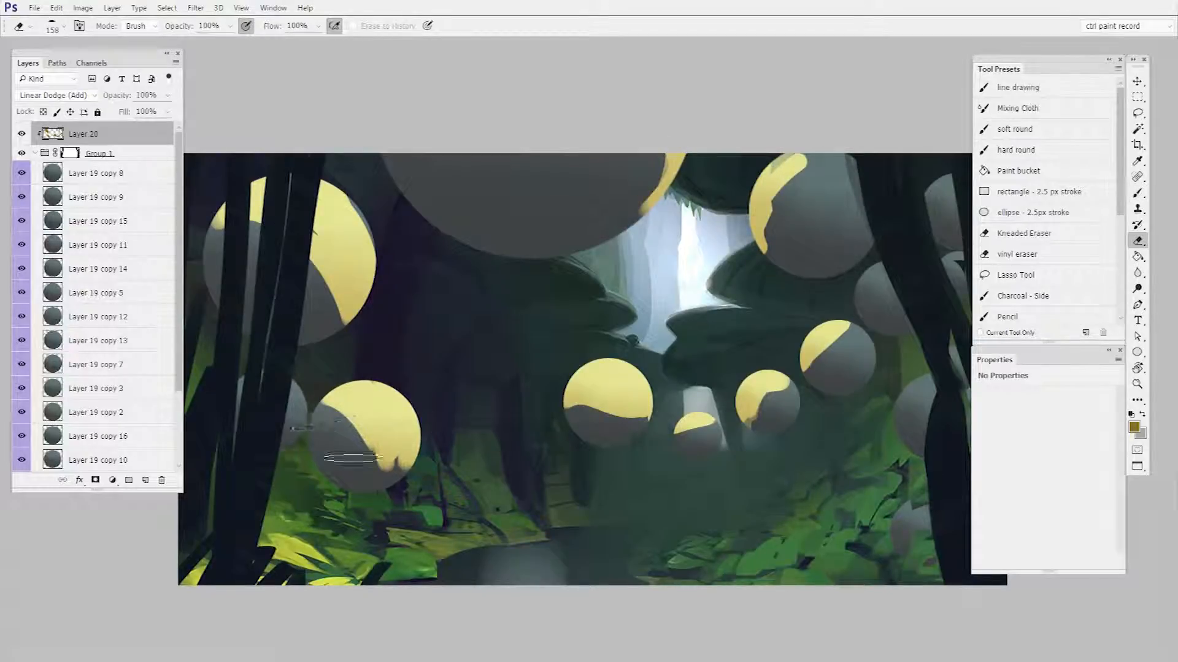
{"action": "right_click", "coordinate": [717, 478]}
{"action": "double_click", "coordinate": [780, 509]}
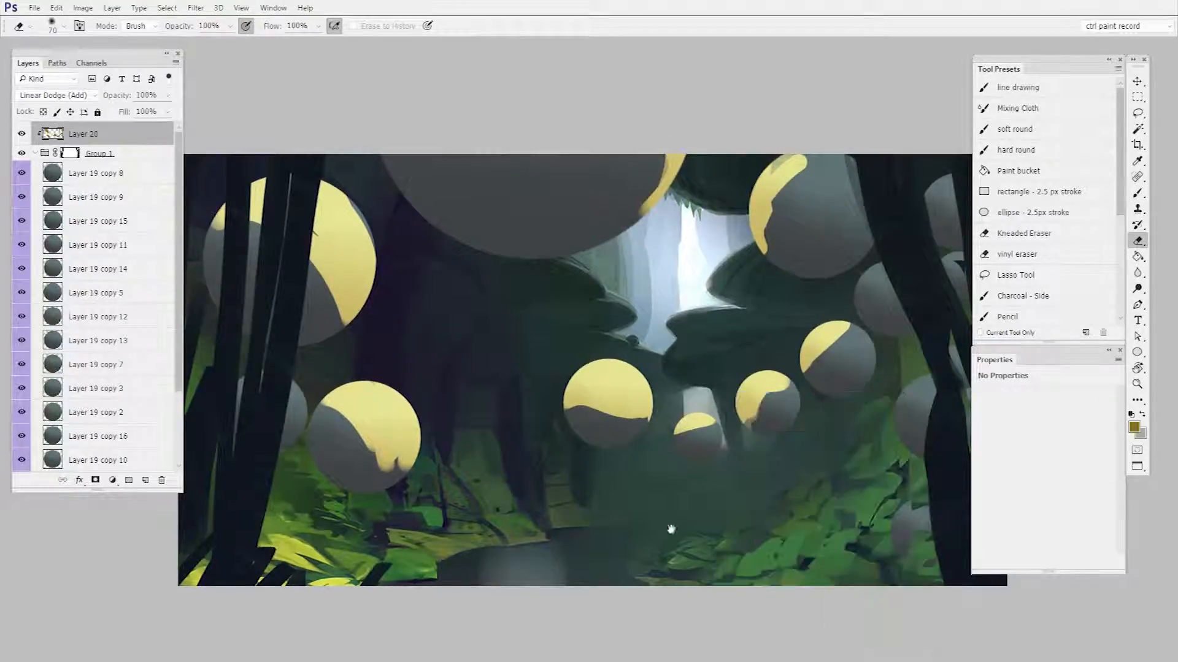
{"action": "left_click_drag", "start_coordinate": [565, 420], "coordinate": [648, 428]}
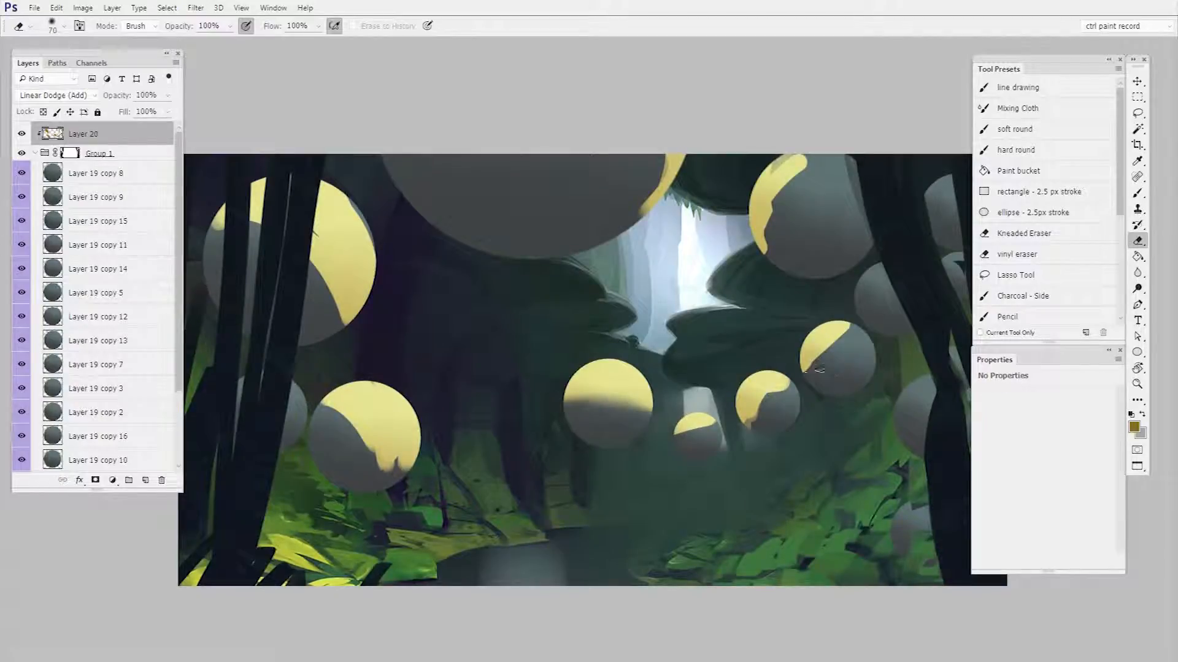
{"action": "left_click_drag", "start_coordinate": [847, 338], "coordinate": [817, 392]}
{"action": "key", "text": "b"}
{"action": "key", "text": "e"}
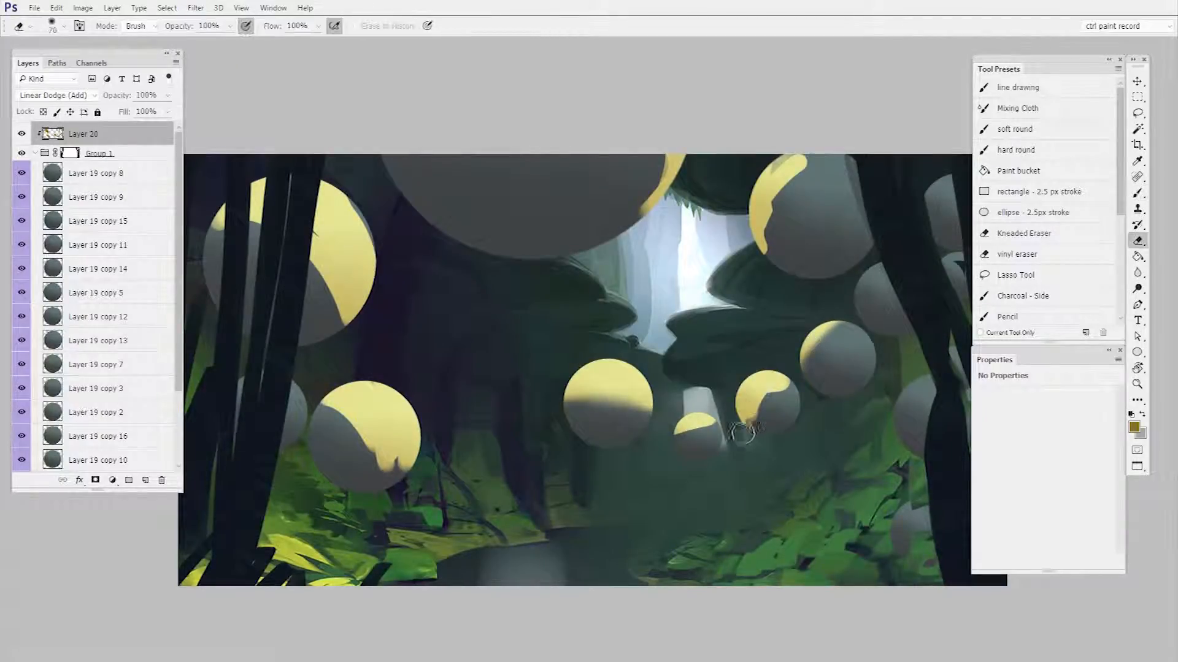
- Soften the lower edges of the yellow highlights on the two small spheres just right of the central one
{"action": "left_click_drag", "start_coordinate": [740, 430], "coordinate": [779, 407]}
{"action": "key", "text": "b"}
{"action": "key", "text": "e"}
{"action": "mouse_move", "coordinate": [689, 423]}
{"action": "left_mouse_down"}
{"action": "mouse_move", "coordinate": [710, 424]}
{"action": "mouse_move", "coordinate": [717, 439]}
{"action": "left_mouse_up"}
{"action": "key", "text": "b"}
{"action": "key", "text": "e"}
- Rework the highlight on the sphere above the left-hand foliage, fading its lower-right edge into the gray
{"action": "key", "text": "b"}
{"action": "mouse_move", "coordinate": [376, 444]}
{"action": "left_mouse_down"}
{"action": "mouse_move", "coordinate": [431, 523]}
{"action": "mouse_move", "coordinate": [384, 503]}
{"action": "mouse_move", "coordinate": [349, 508]}
{"action": "mouse_move", "coordinate": [329, 479]}
{"action": "left_mouse_up"}
{"action": "key", "text": "e"}
{"action": "key", "text": "b"}
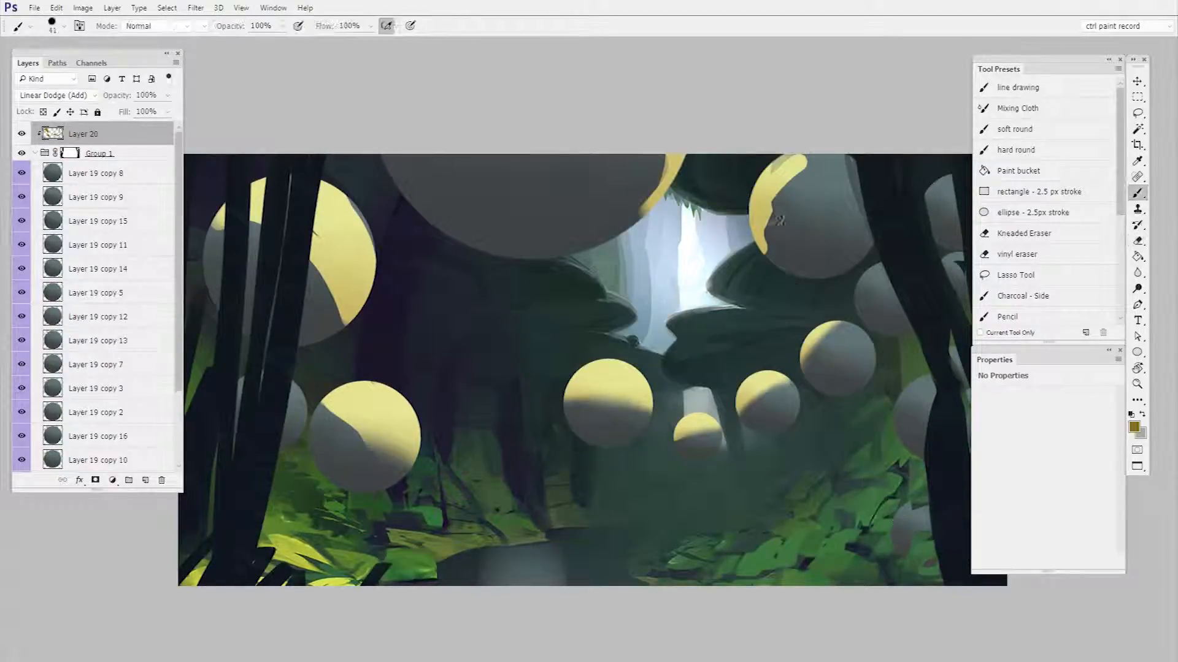
- Widen the upper-right sphere's highlight and paint soft-edged yellow highlights on the two spheres beside the right-hand trunk
{"action": "left_click_drag", "start_coordinate": [795, 193], "coordinate": [822, 160]}
{"action": "key", "text": "e"}
{"action": "key", "text": "b"}
{"action": "mouse_move", "coordinate": [885, 315]}
{"action": "left_mouse_down"}
{"action": "mouse_move", "coordinate": [926, 271]}
{"action": "mouse_move", "coordinate": [870, 287]}
{"action": "mouse_move", "coordinate": [870, 309]}
{"action": "mouse_move", "coordinate": [908, 336]}
{"action": "mouse_move", "coordinate": [909, 320]}
{"action": "mouse_move", "coordinate": [897, 322]}
{"action": "mouse_move", "coordinate": [935, 284]}
{"action": "left_mouse_up"}
{"action": "key", "text": "e"}
{"action": "key", "text": "b"}
{"action": "mouse_move", "coordinate": [904, 443]}
{"action": "left_mouse_down"}
{"action": "mouse_move", "coordinate": [951, 379]}
{"action": "mouse_move", "coordinate": [905, 461]}
{"action": "mouse_move", "coordinate": [908, 446]}
{"action": "mouse_move", "coordinate": [936, 471]}
{"action": "mouse_move", "coordinate": [905, 461]}
{"action": "mouse_move", "coordinate": [951, 441]}
{"action": "left_mouse_up"}
- Enlarge the soft eraser to 236 px and paint a yellow highlight on the sphere behind the right-hand trunk with a 12 px brush
{"action": "key", "text": "e"}
{"action": "key", "text": "bracketright"}
{"action": "key", "text": "bracketright"}
{"action": "key", "text": "bracketright"}
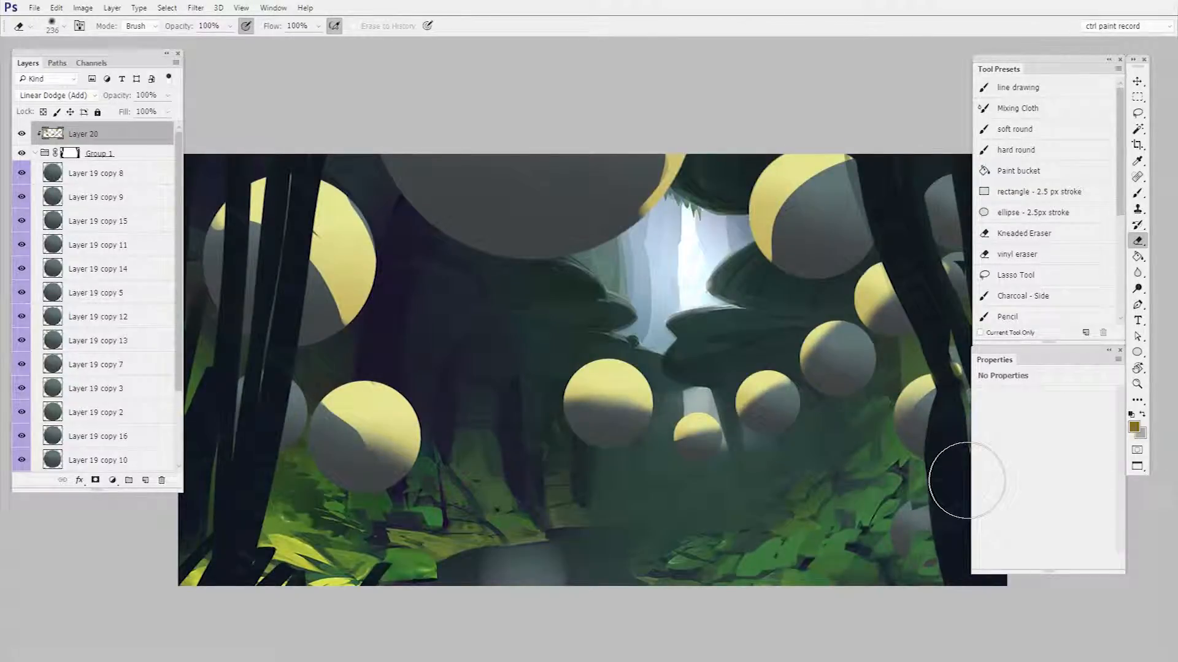
{"action": "key", "text": "b"}
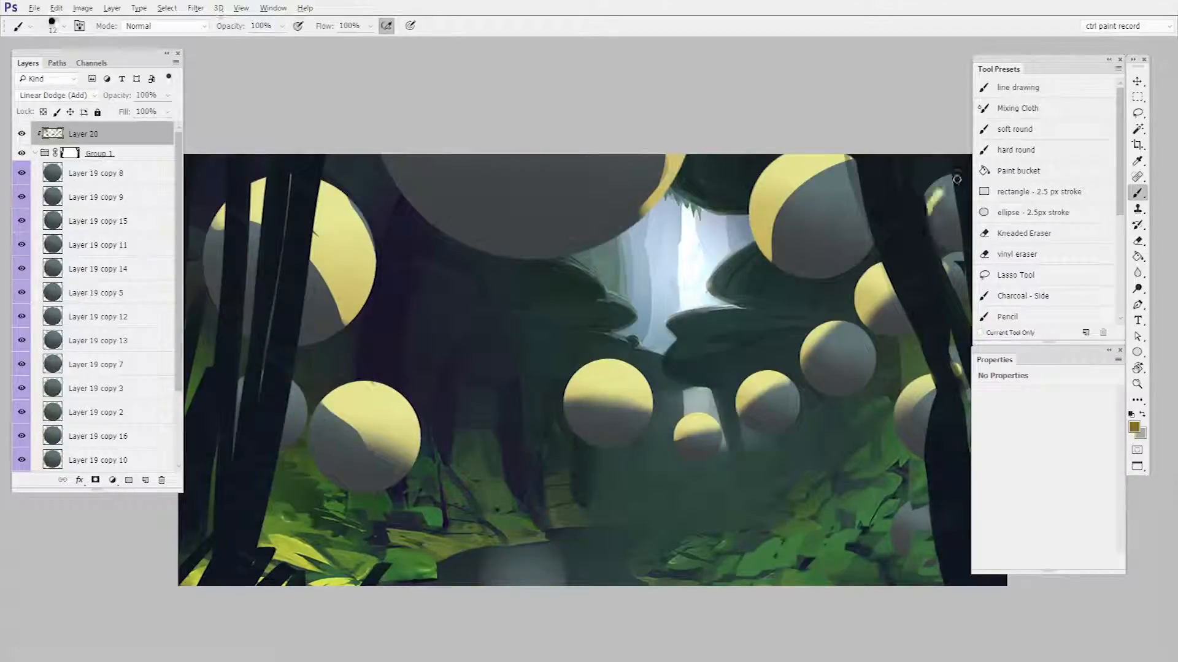
{"action": "key", "text": "e"}
- Add a new normal-mode layer clipped to Group 1 and move it below Layer 20
{"action": "scroll", "coordinate": [748, 384], "scroll_direction": "up", "scroll_amount": 1}
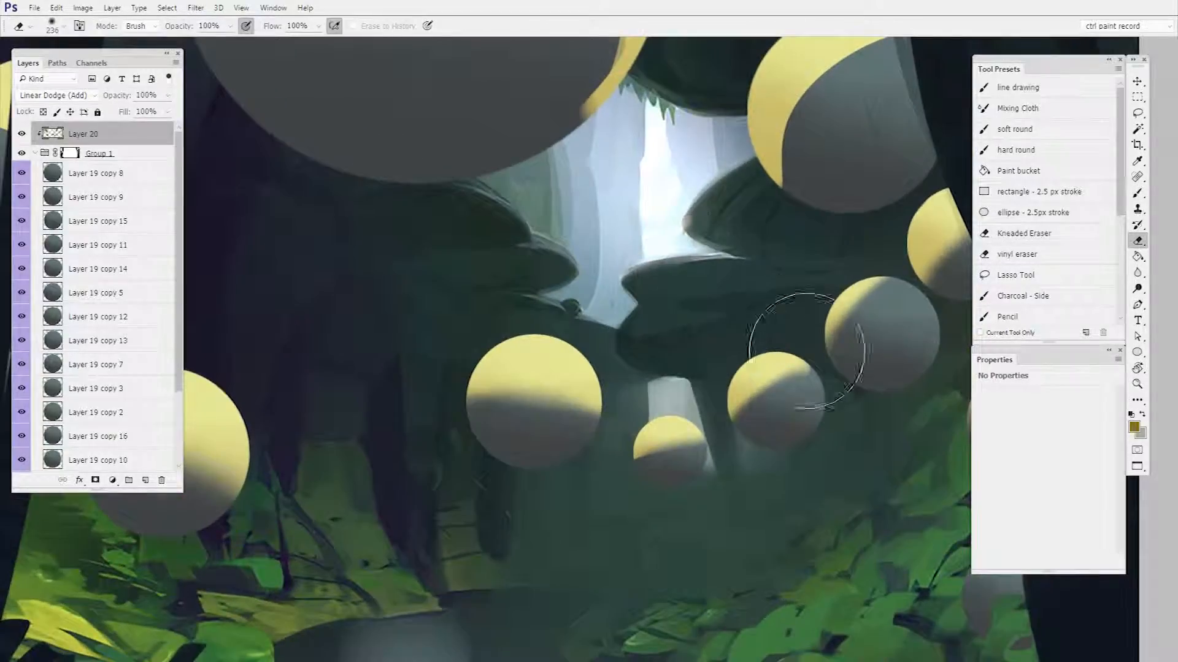
{"action": "mouse_move", "coordinate": [780, 453]}
{"action": "left_mouse_down"}
{"action": "mouse_move", "coordinate": [689, 544]}
{"action": "mouse_move", "coordinate": [781, 539]}
{"action": "left_mouse_up"}
{"action": "key", "text": "z"}
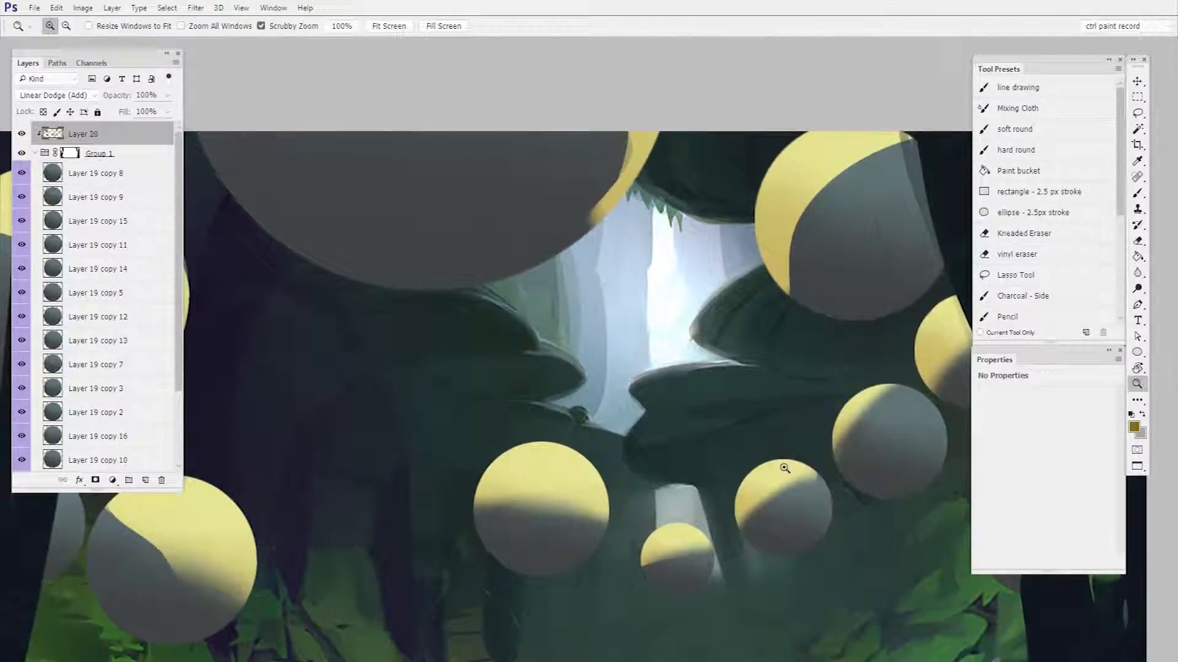
{"action": "scroll", "coordinate": [785, 468], "scroll_direction": "down", "scroll_amount": 1}
{"action": "key", "text": "e"}
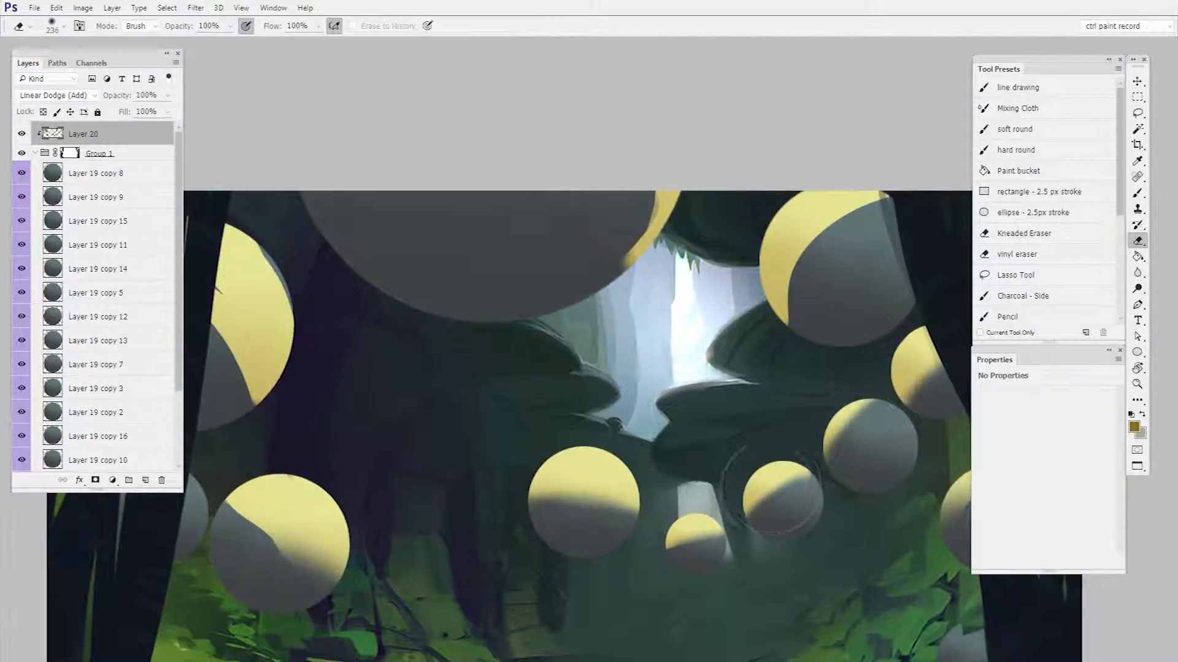
{"action": "left_click", "coordinate": [132, 154]}
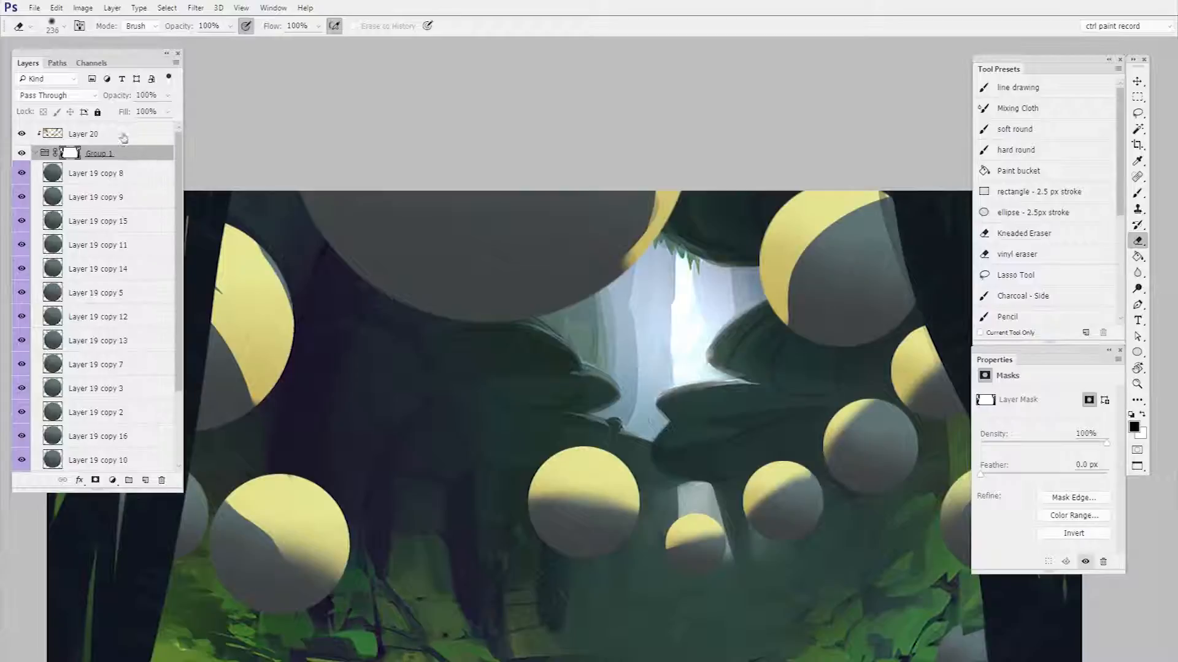
{"action": "left_click", "coordinate": [122, 138]}
{"action": "key", "text": "ctrl+shift+alt+n"}
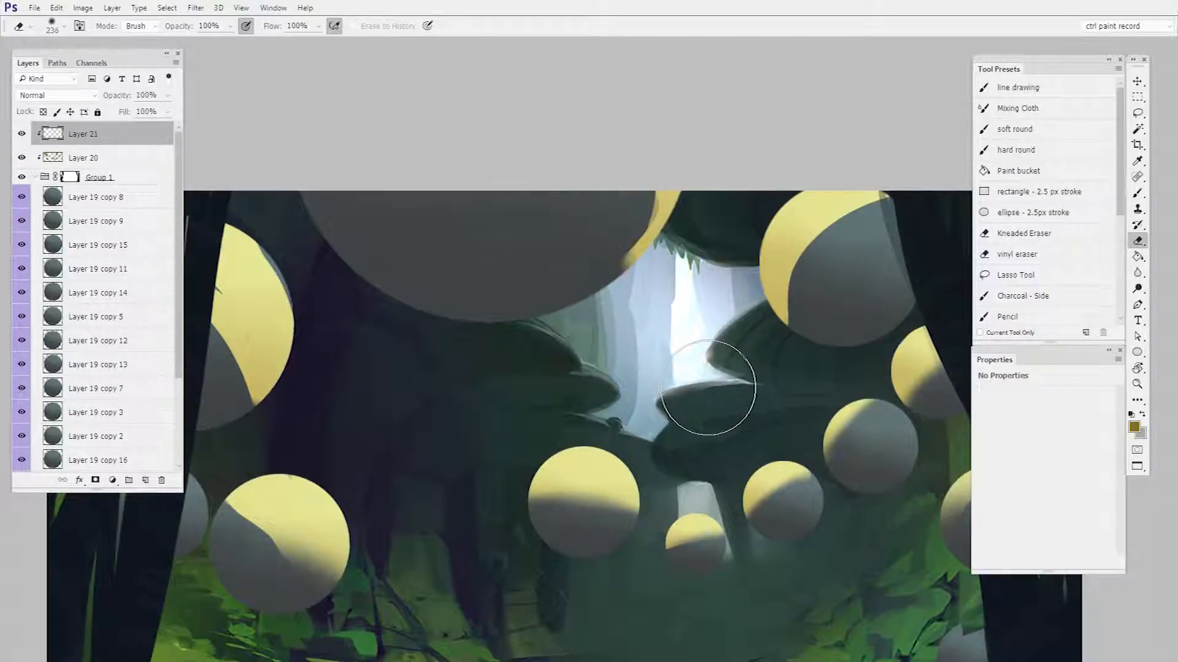
{"action": "left_click_drag", "start_coordinate": [113, 137], "coordinate": [114, 164]}
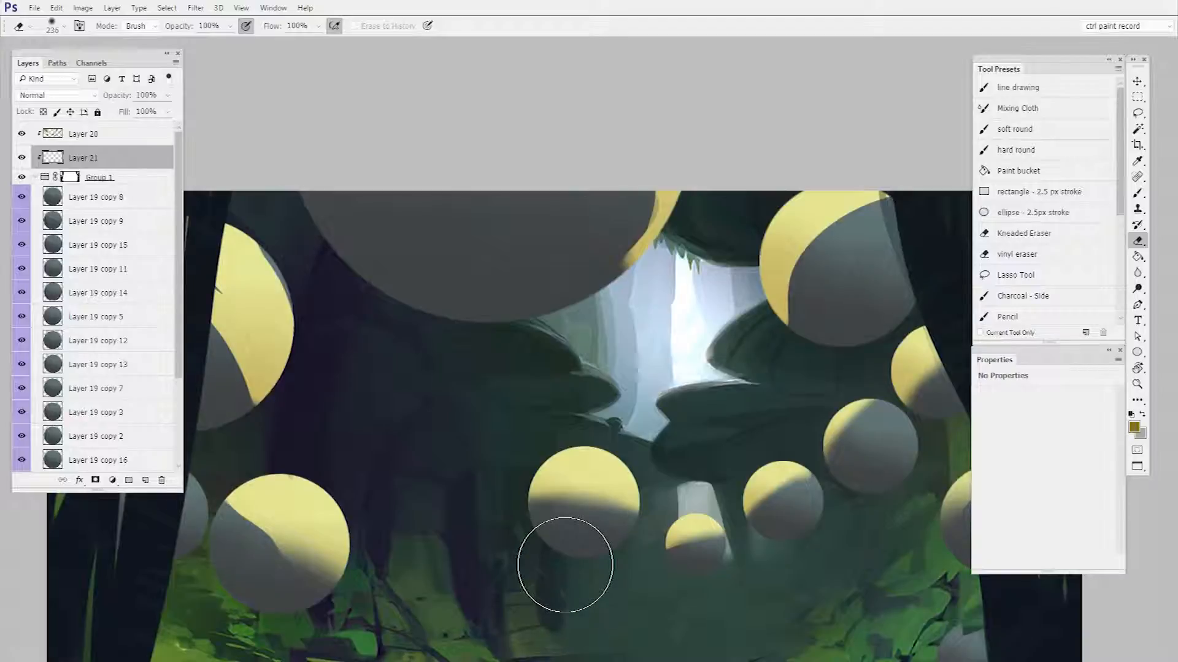
- Choose the Pencil preset and draw thin dark contour curves across the upper-right sphere on Layer 21
{"action": "left_click", "coordinate": [1018, 316]}
{"action": "left_click_drag", "start_coordinate": [679, 449], "coordinate": [674, 459]}
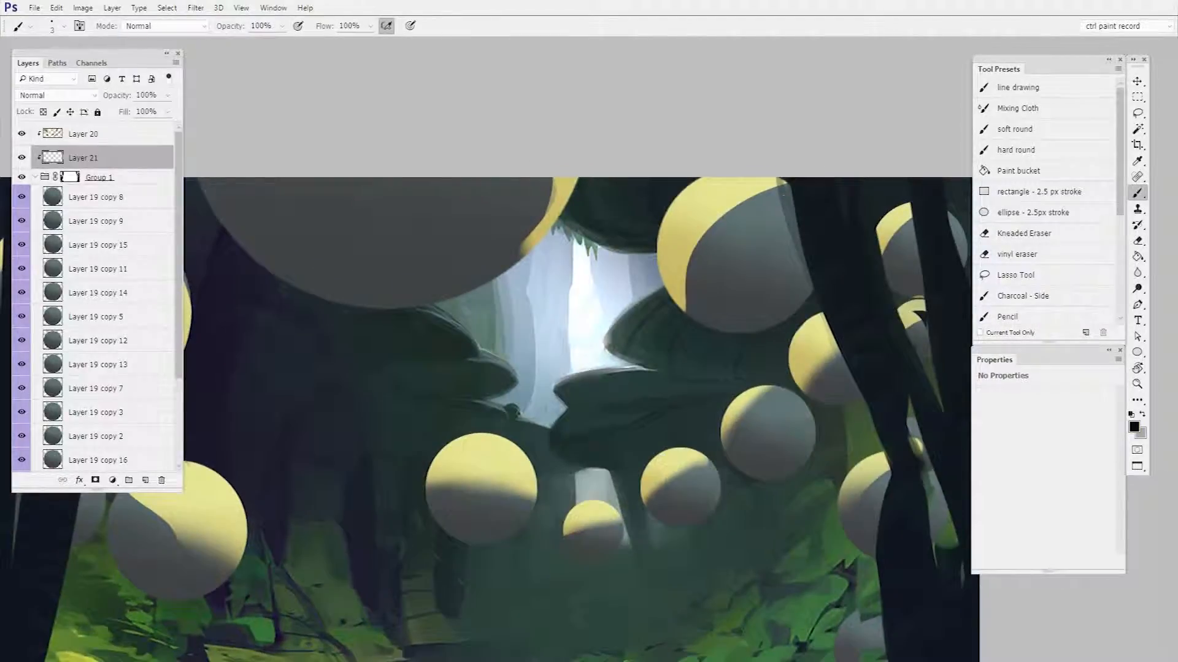
{"action": "left_click_drag", "start_coordinate": [680, 251], "coordinate": [797, 288]}
{"action": "left_click_drag", "start_coordinate": [693, 294], "coordinate": [760, 325]}
{"action": "mouse_move", "coordinate": [668, 245]}
{"action": "left_mouse_down"}
{"action": "mouse_move", "coordinate": [804, 215]}
{"action": "mouse_move", "coordinate": [785, 197]}
{"action": "left_mouse_up"}
- Draw dark contour curves across the central sphere and the two small spheres to its right
{"action": "left_click_drag", "start_coordinate": [729, 489], "coordinate": [841, 463]}
{"action": "left_click_drag", "start_coordinate": [592, 408], "coordinate": [556, 506]}
{"action": "left_click_drag", "start_coordinate": [632, 416], "coordinate": [581, 509]}
{"action": "mouse_move", "coordinate": [576, 432]}
{"action": "left_mouse_down"}
{"action": "mouse_move", "coordinate": [647, 457]}
{"action": "mouse_move", "coordinate": [590, 516]}
{"action": "left_mouse_up"}
{"action": "left_click_drag", "start_coordinate": [684, 506], "coordinate": [729, 511]}
{"action": "mouse_move", "coordinate": [796, 434]}
{"action": "left_mouse_down"}
{"action": "mouse_move", "coordinate": [821, 468]}
{"action": "mouse_move", "coordinate": [788, 491]}
{"action": "mouse_move", "coordinate": [802, 512]}
{"action": "left_mouse_up"}
- Draw dark contour curves on the sphere right of the small ones and across the huge sphere at the top
{"action": "key", "text": "ctrl+space"}
{"action": "mouse_move", "coordinate": [860, 408]}
{"action": "left_mouse_down"}
{"action": "mouse_move", "coordinate": [852, 463]}
{"action": "mouse_move", "coordinate": [914, 457]}
{"action": "left_mouse_up"}
{"action": "key", "text": "ctrl+space"}
{"action": "key", "text": "space"}
{"action": "left_click_drag", "start_coordinate": [520, 312], "coordinate": [582, 365]}
{"action": "mouse_move", "coordinate": [424, 236]}
{"action": "left_mouse_down"}
{"action": "mouse_move", "coordinate": [462, 313]}
{"action": "mouse_move", "coordinate": [510, 351]}
{"action": "left_mouse_up"}
{"action": "left_click_drag", "start_coordinate": [493, 239], "coordinate": [600, 357]}
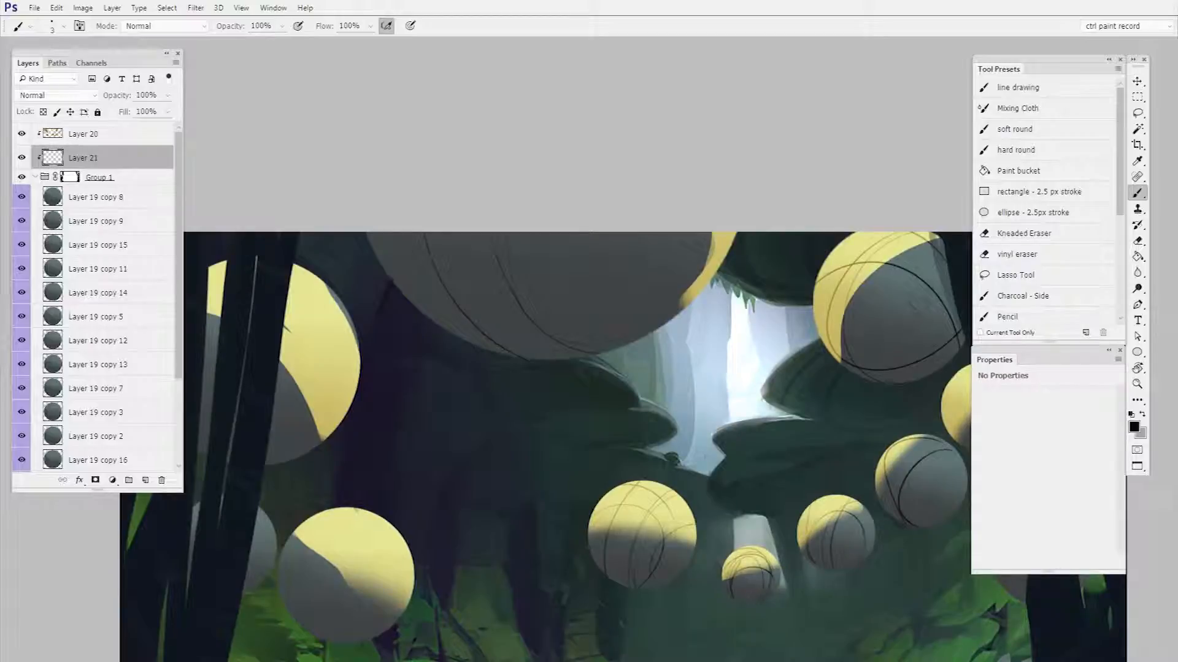
- Draw dark contour curves wrapping around the sphere above the left-hand foliage
{"action": "key", "text": "space"}
{"action": "left_click_drag", "start_coordinate": [429, 515], "coordinate": [637, 405]}
{"action": "left_click_drag", "start_coordinate": [565, 399], "coordinate": [514, 515]}
{"action": "left_click_drag", "start_coordinate": [613, 432], "coordinate": [536, 461]}
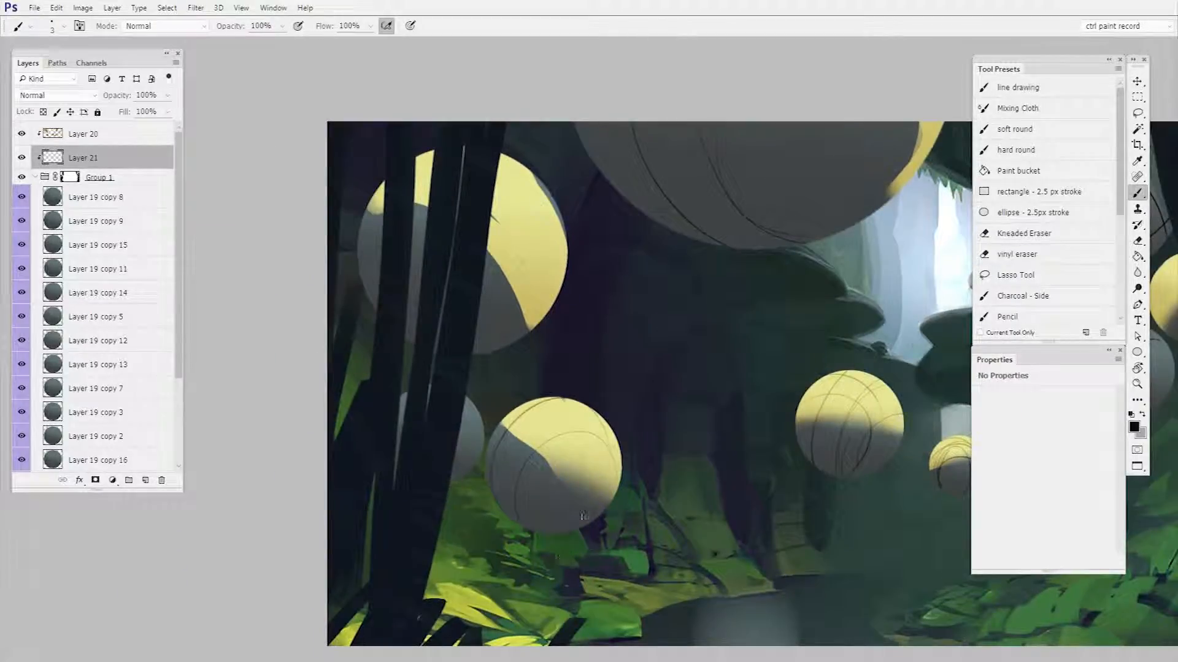
- Add more contour curves to the upper-right sphere, the small sphere below it and the spheres around the right-hand trunk
{"action": "key", "text": "space"}
{"action": "left_click_drag", "start_coordinate": [775, 521], "coordinate": [514, 564]}
{"action": "left_click_drag", "start_coordinate": [817, 248], "coordinate": [869, 269]}
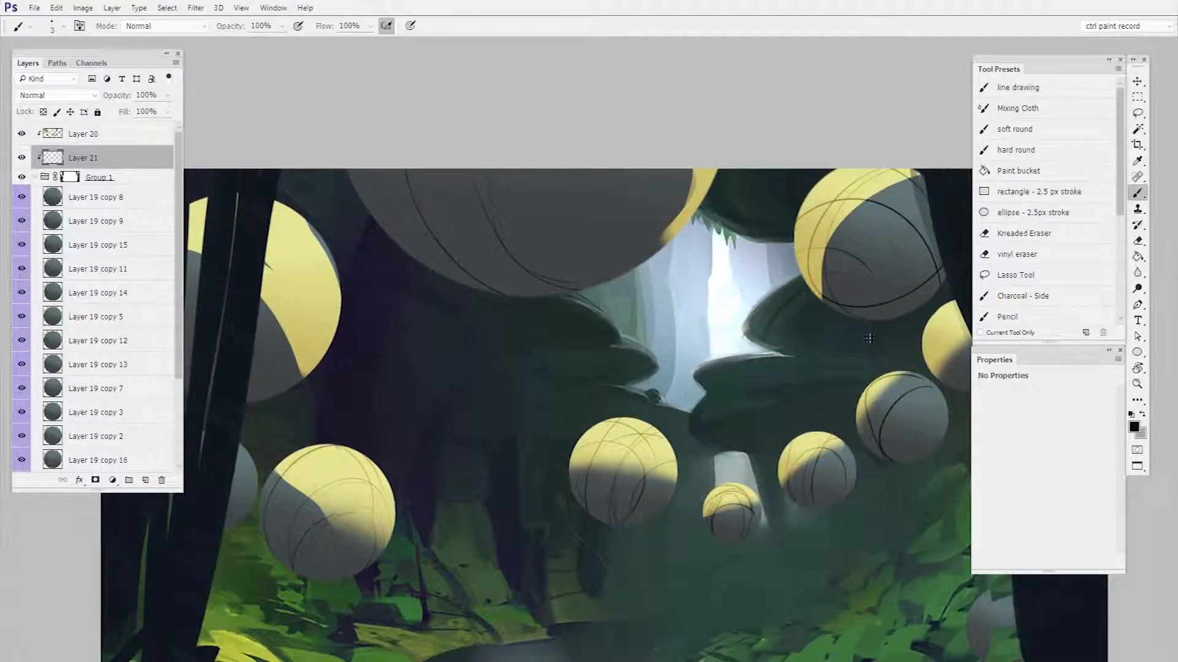
{"action": "left_click_drag", "start_coordinate": [801, 503], "coordinate": [834, 449]}
{"action": "left_click_drag", "start_coordinate": [912, 467], "coordinate": [780, 492]}
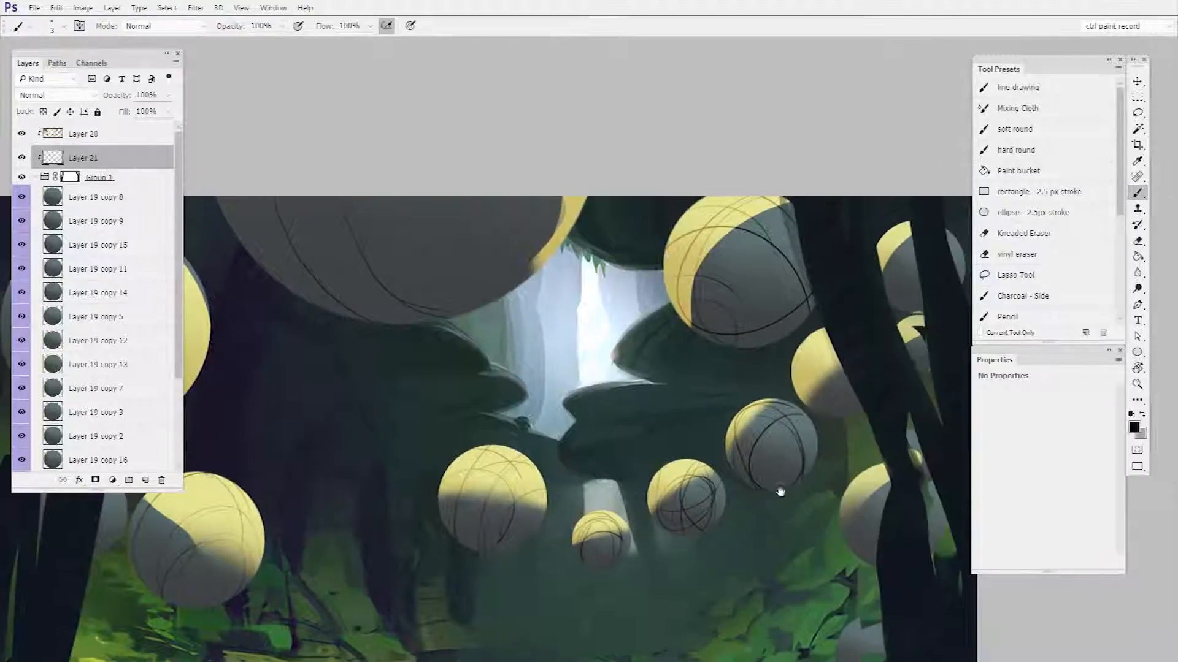
{"action": "left_click_drag", "start_coordinate": [882, 262], "coordinate": [961, 252]}
{"action": "left_click_drag", "start_coordinate": [850, 509], "coordinate": [767, 432]}
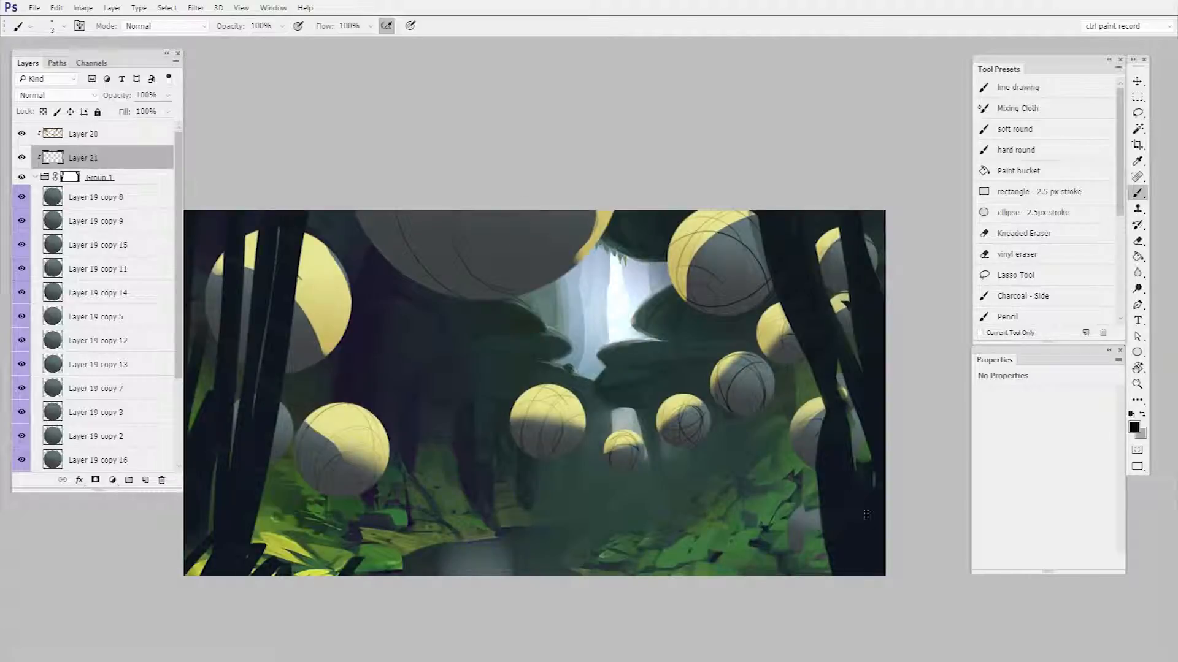
{"action": "left_click_drag", "start_coordinate": [849, 406], "coordinate": [809, 438]}
- Erase the pencil lines from the larger of the two small spheres right of the centre
{"action": "key", "text": "e"}
{"action": "left_click_drag", "start_coordinate": [689, 429], "coordinate": [683, 440]}
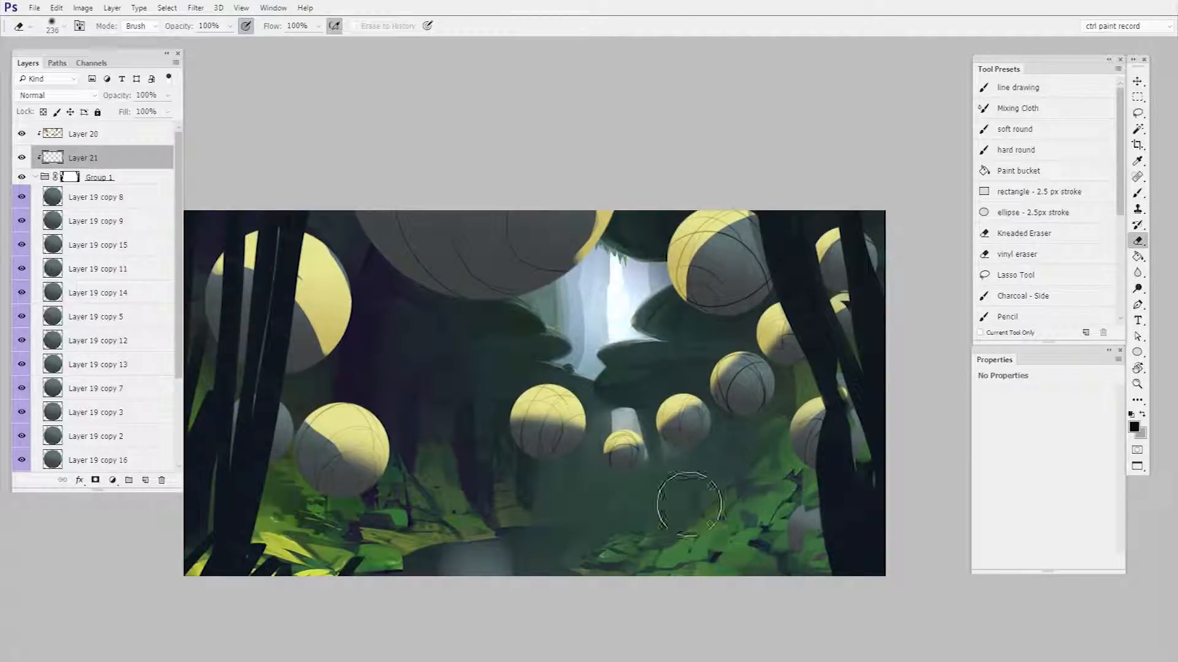
{"action": "key", "text": "b"}
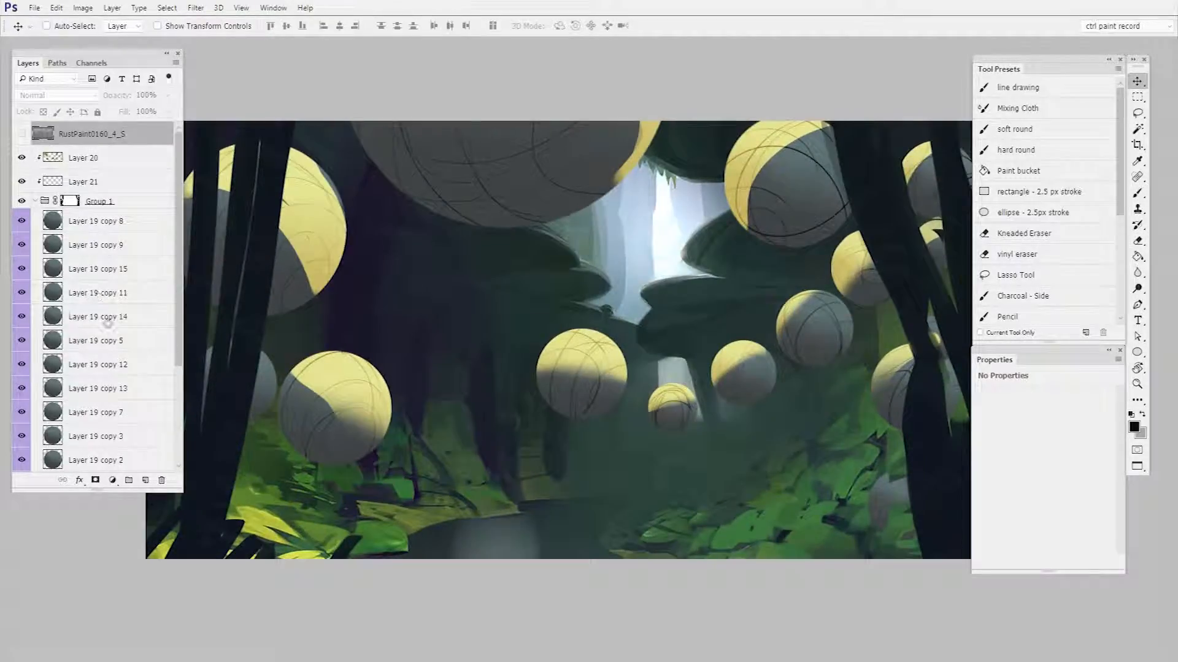
- Show the RustPaint0160_4_S texture layer and set its blend mode to Overlay
{"action": "left_click", "coordinate": [21, 134]}
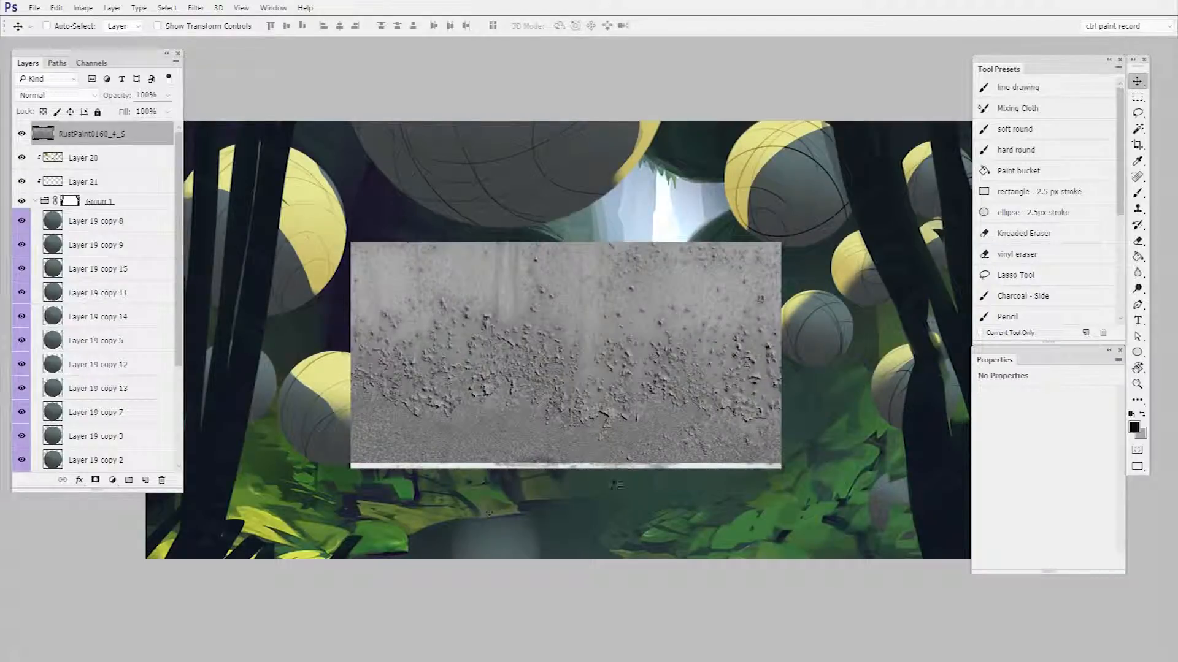
{"action": "left_click", "coordinate": [56, 95]}
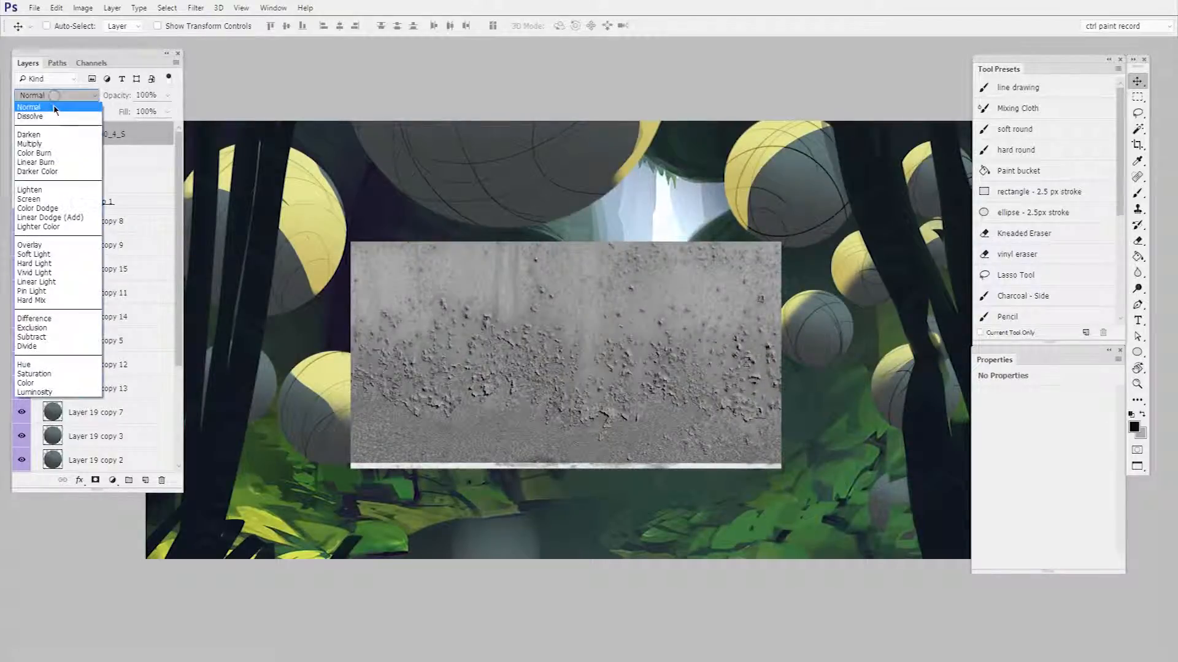
{"action": "left_click", "coordinate": [83, 244]}
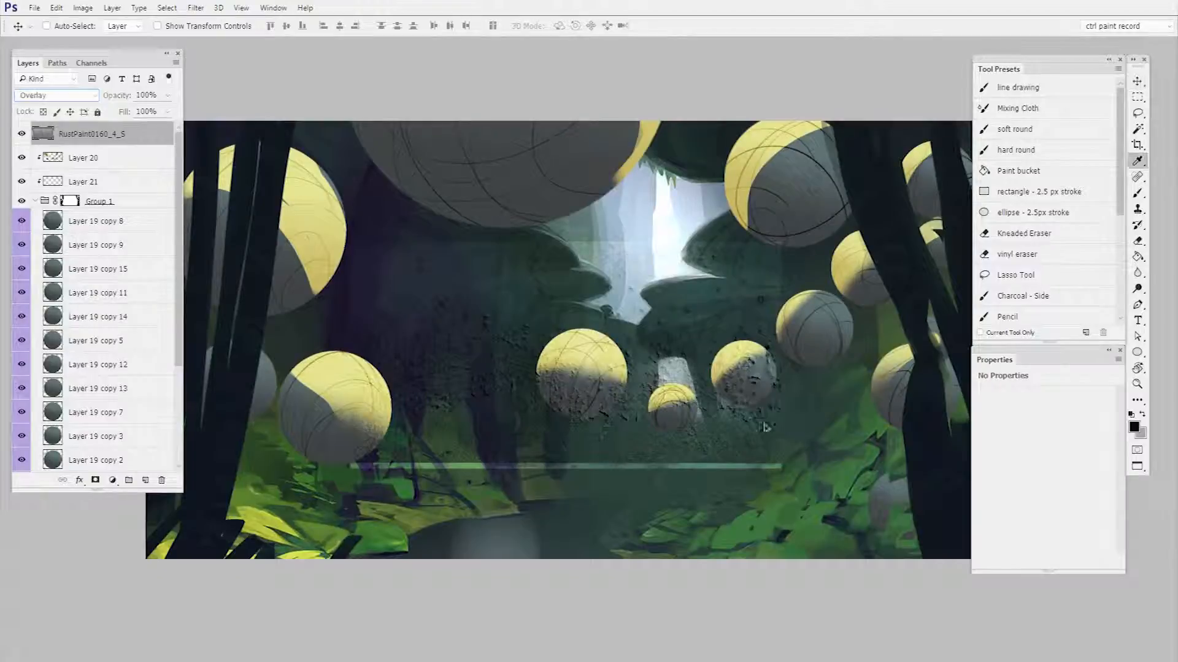
- Adjust the tonal range of the RustPaint0160_4_S texture with Levels
{"action": "key", "text": "ctrl+l"}
{"action": "left_click_drag", "start_coordinate": [555, 281], "coordinate": [556, 283]}
{"action": "left_click_drag", "start_coordinate": [587, 142], "coordinate": [879, 129]}
{"action": "left_click_drag", "start_coordinate": [847, 268], "coordinate": [852, 267]}
{"action": "left_click_drag", "start_coordinate": [924, 268], "coordinate": [910, 269]}
{"action": "left_click", "coordinate": [972, 153]}
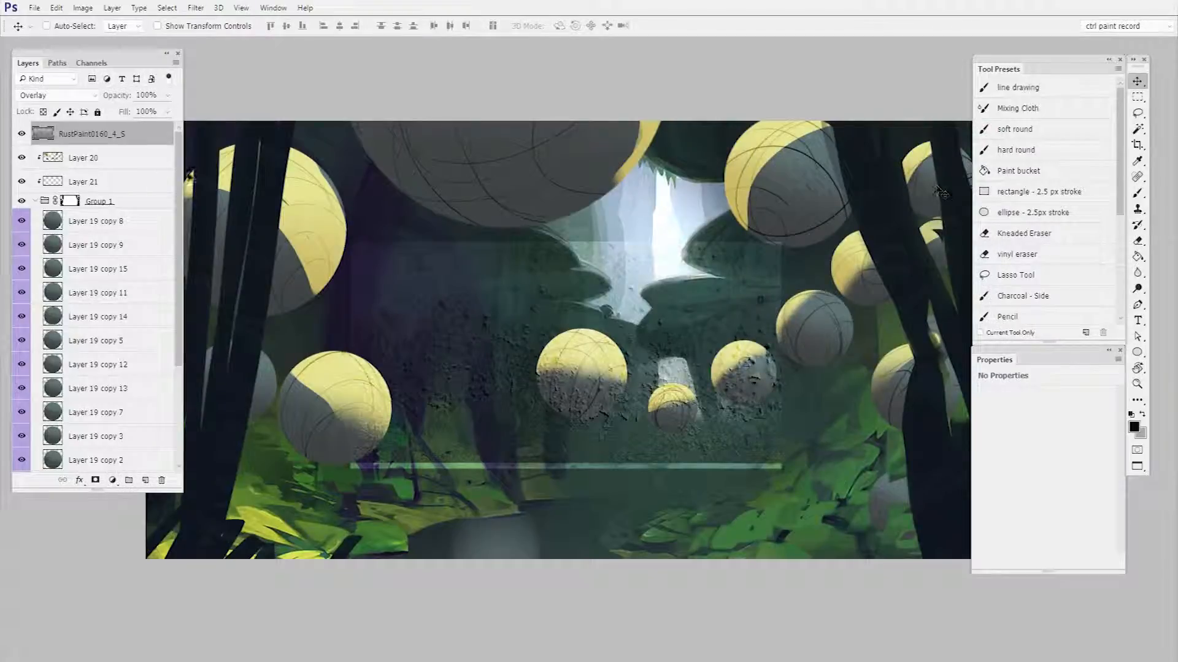
- Clip the RustPaint0160_4_S texture to Group 1, place it below Layer 20 and lower its opacity to 40%
{"action": "key", "text": "ctrl+alt+g"}
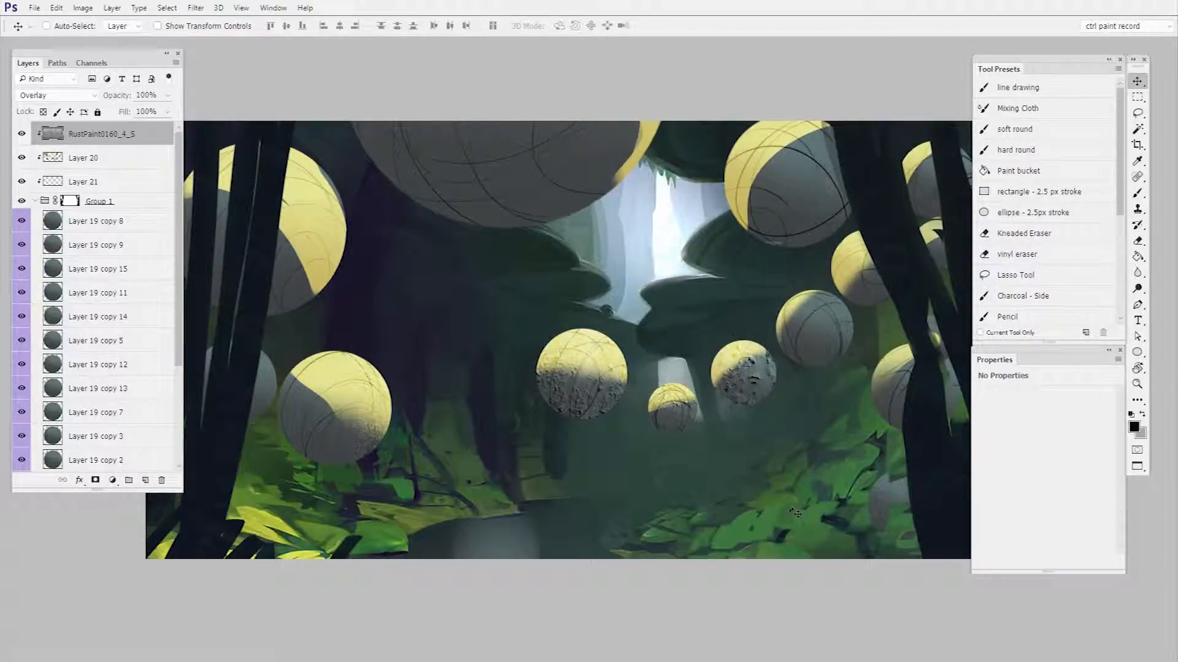
{"action": "left_click_drag", "start_coordinate": [105, 135], "coordinate": [128, 170]}
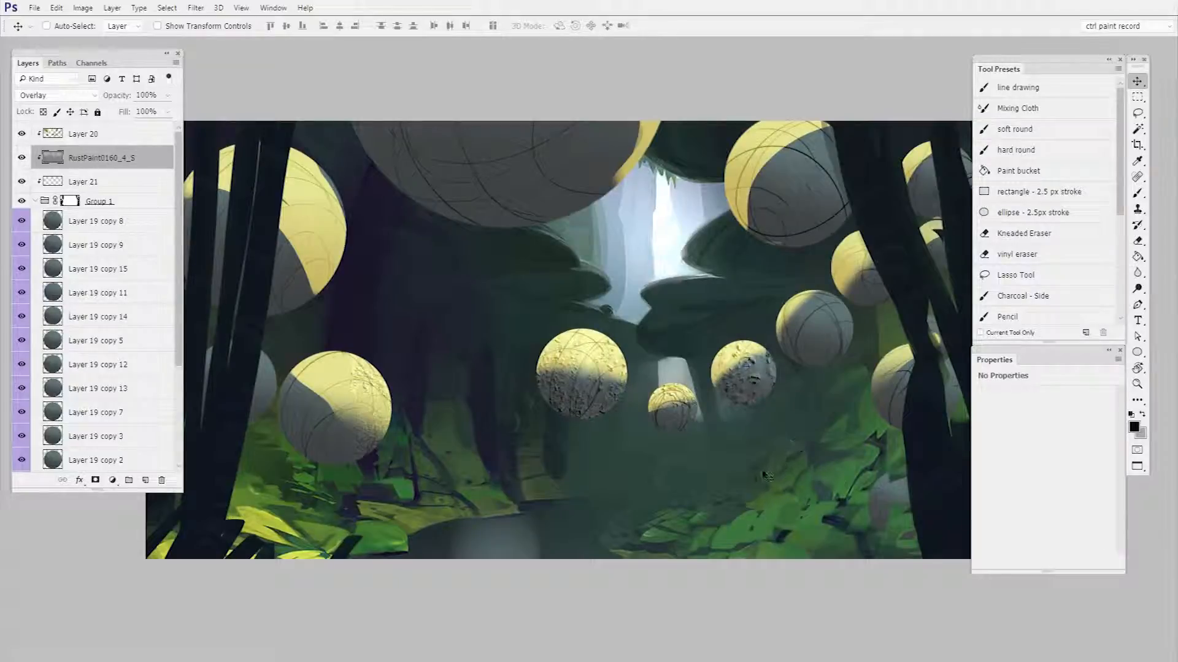
{"action": "left_click", "coordinate": [167, 95]}
{"action": "left_click_drag", "start_coordinate": [170, 111], "coordinate": [133, 111]}
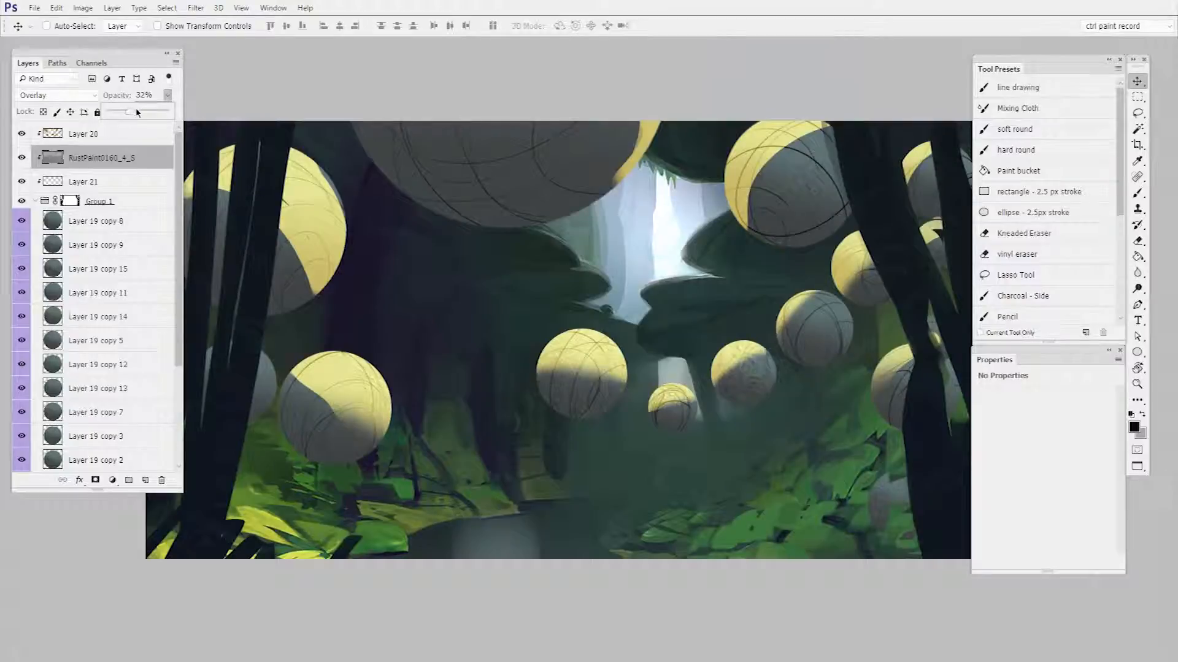
{"action": "key", "text": "v"}
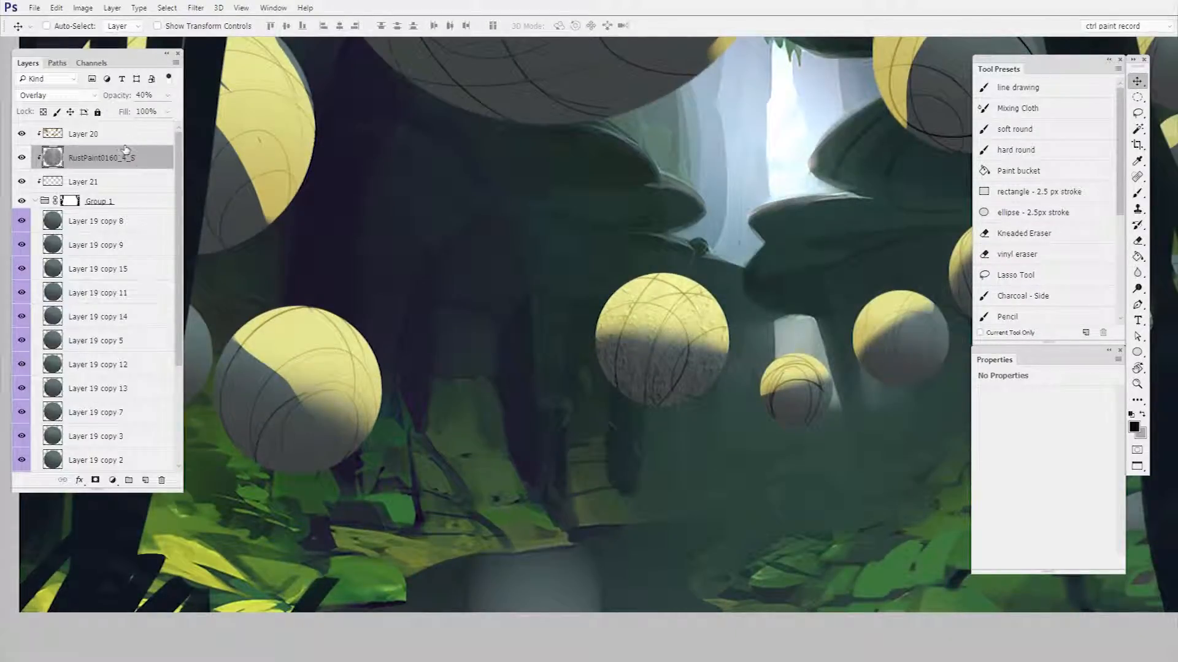
- Duplicate the central sphere's rust texture onto the sphere above the left-hand foliage and transform the copy to fit
{"action": "left_click_drag", "start_coordinate": [710, 438], "coordinate": [815, 450]}
{"action": "left_click_drag", "start_coordinate": [753, 392], "coordinate": [453, 444]}
{"action": "key", "text": "ctrl+t"}
{"action": "mouse_move", "coordinate": [488, 375]}
{"action": "left_mouse_down"}
{"action": "mouse_move", "coordinate": [520, 333]}
{"action": "mouse_move", "coordinate": [491, 387]}
{"action": "left_mouse_up"}
{"action": "left_click_drag", "start_coordinate": [509, 345], "coordinate": [532, 388]}
{"action": "key", "text": "Return"}
- Duplicate the rust texture onto the spheres right of the centre, scaling each copy to its sphere
{"action": "left_click_drag", "start_coordinate": [545, 491], "coordinate": [391, 511]}
{"action": "left_click_drag", "start_coordinate": [760, 436], "coordinate": [761, 437]}
{"action": "key", "text": "ctrl+t"}
{"action": "left_click_drag", "start_coordinate": [854, 337], "coordinate": [799, 392]}
{"action": "key", "text": "Return"}
{"action": "left_click_drag", "start_coordinate": [800, 466], "coordinate": [784, 440], "text": "alt"}
{"action": "key", "text": "ctrl+t"}
{"action": "left_click_drag", "start_coordinate": [793, 368], "coordinate": [939, 244]}
{"action": "key", "text": "Return"}
- Duplicate the rust texture onto the huge sphere at the top and enlarge the copy to cover it
{"action": "left_click_drag", "start_coordinate": [801, 441], "coordinate": [753, 332], "text": "alt"}
{"action": "left_click_drag", "start_coordinate": [638, 363], "coordinate": [479, 205]}
{"action": "key", "text": "ctrl+t"}
{"action": "left_click_drag", "start_coordinate": [657, 243], "coordinate": [354, 406], "text": "alt+shift"}
{"action": "key", "text": "Return"}
- Scale and position a rust texture copy to fit the large upper-left sphere
{"action": "key", "text": "ctrl+t"}
{"action": "left_click_drag", "start_coordinate": [529, 132], "coordinate": [390, 282], "text": "alt+shift"}
{"action": "left_click_drag", "start_coordinate": [351, 328], "coordinate": [411, 228]}
{"action": "left_click_drag", "start_coordinate": [469, 144], "coordinate": [496, 119], "text": "alt+shift"}
{"action": "left_click_drag", "start_coordinate": [444, 204], "coordinate": [412, 225]}
{"action": "key", "text": "Return"}
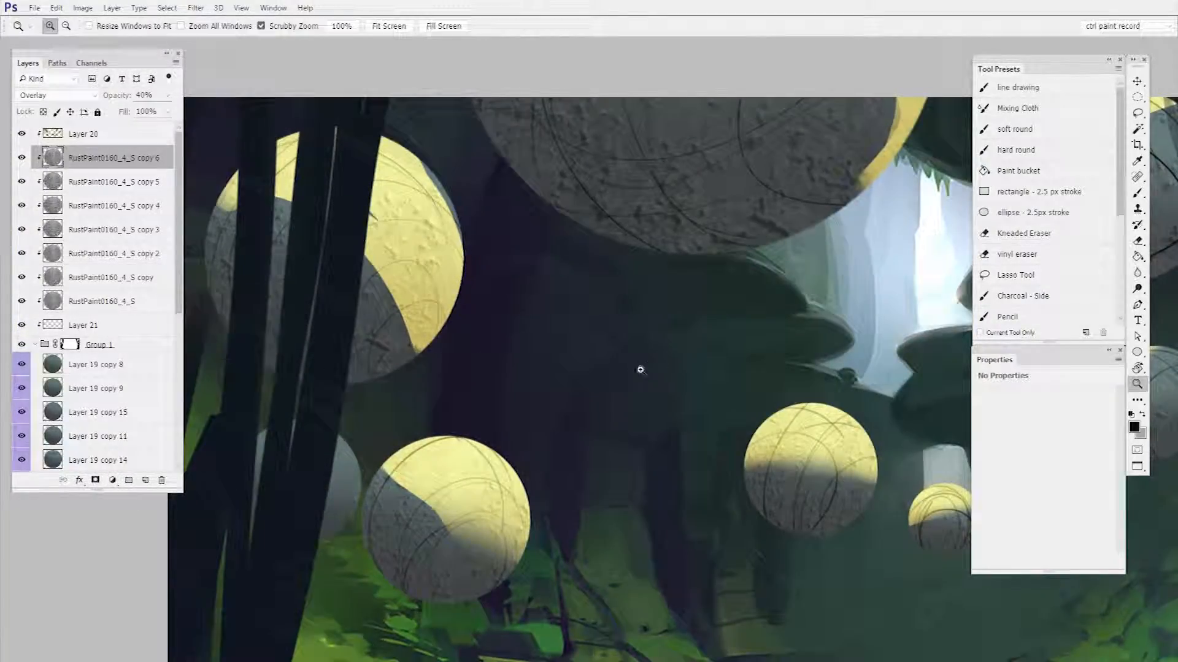
- Duplicate a rust texture layer once more and change the new copy's width over the spheres
{"action": "key", "text": "ctrl+0"}
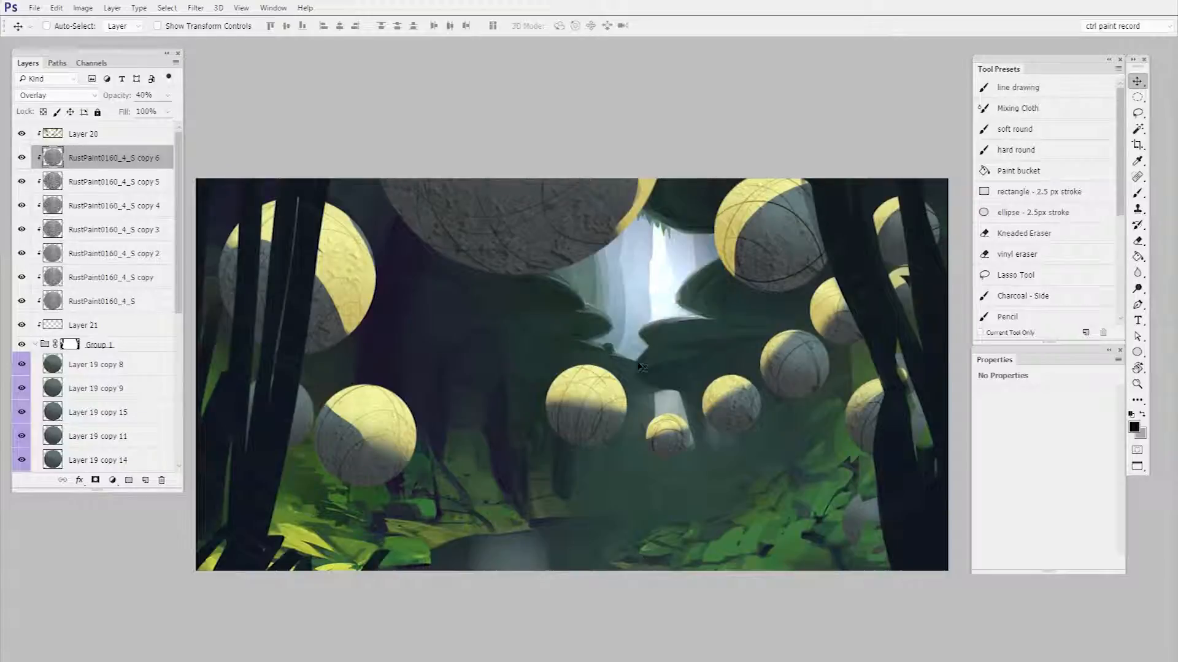
{"action": "key", "text": "ctrl+j"}
{"action": "key", "text": "ctrl+t"}
{"action": "left_click_drag", "start_coordinate": [752, 325], "coordinate": [862, 325]}
{"action": "key", "text": "Return"}
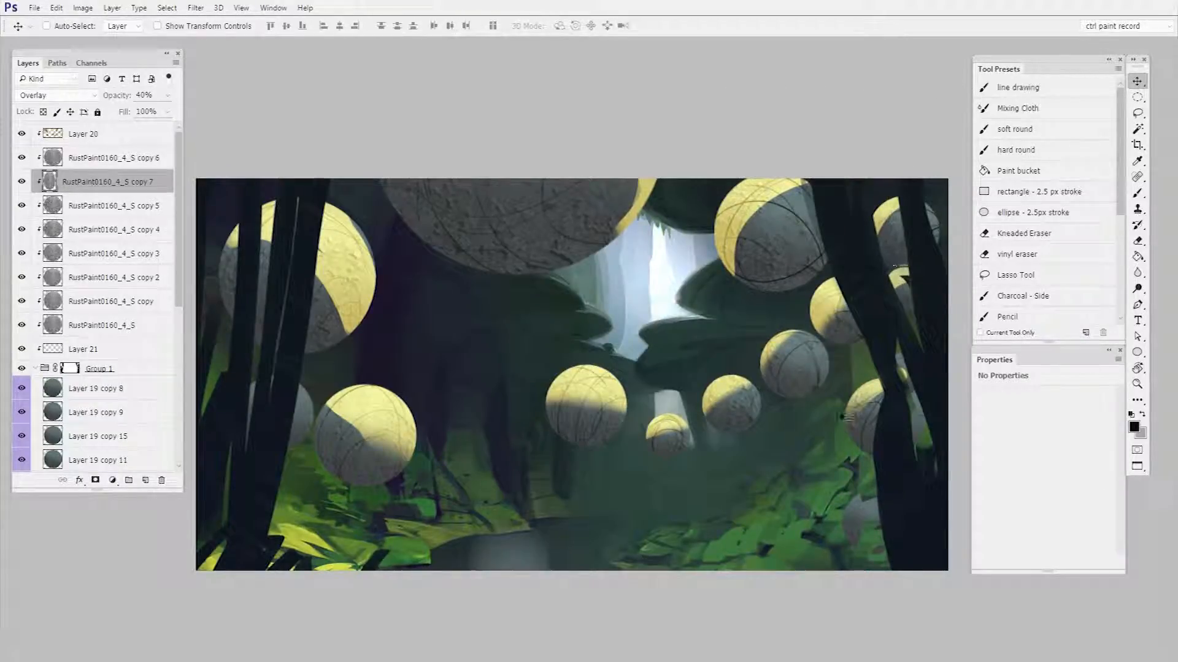
{"action": "scroll", "coordinate": [845, 417], "scroll_direction": "down", "scroll_amount": 2}
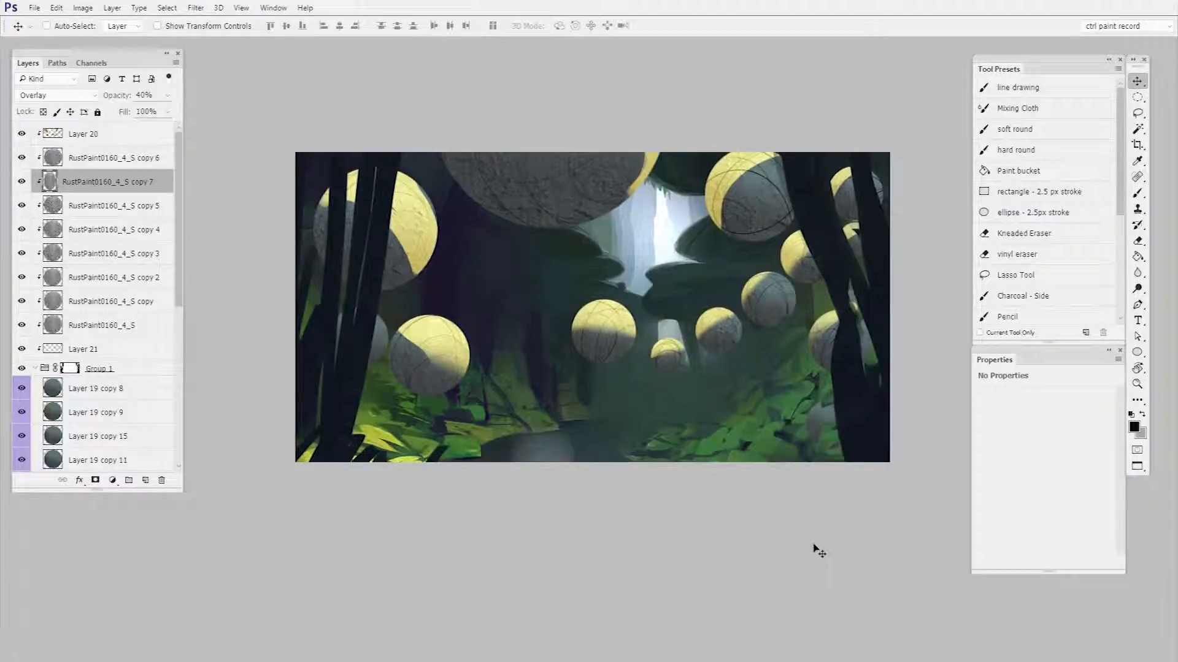